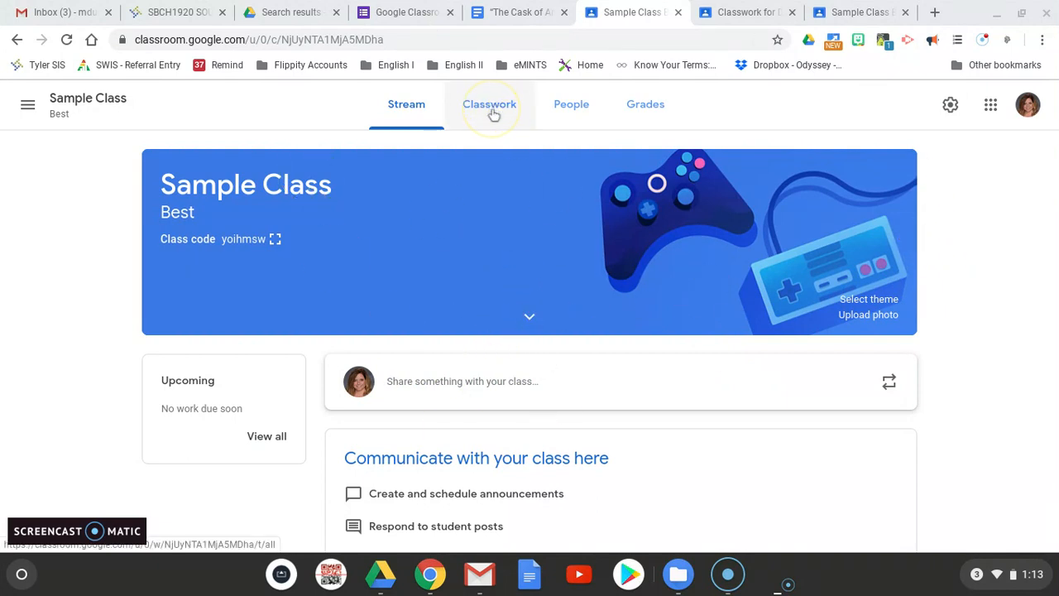
Go to the Classwork page of Sample Class and bring up the options for creating a topic.
click(460, 109)
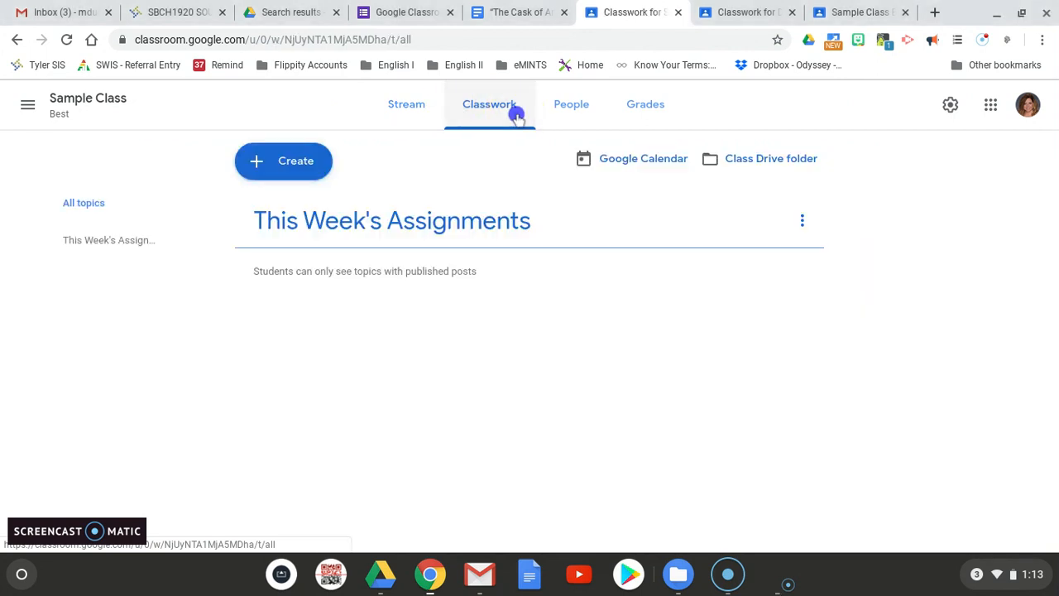
click(254, 164)
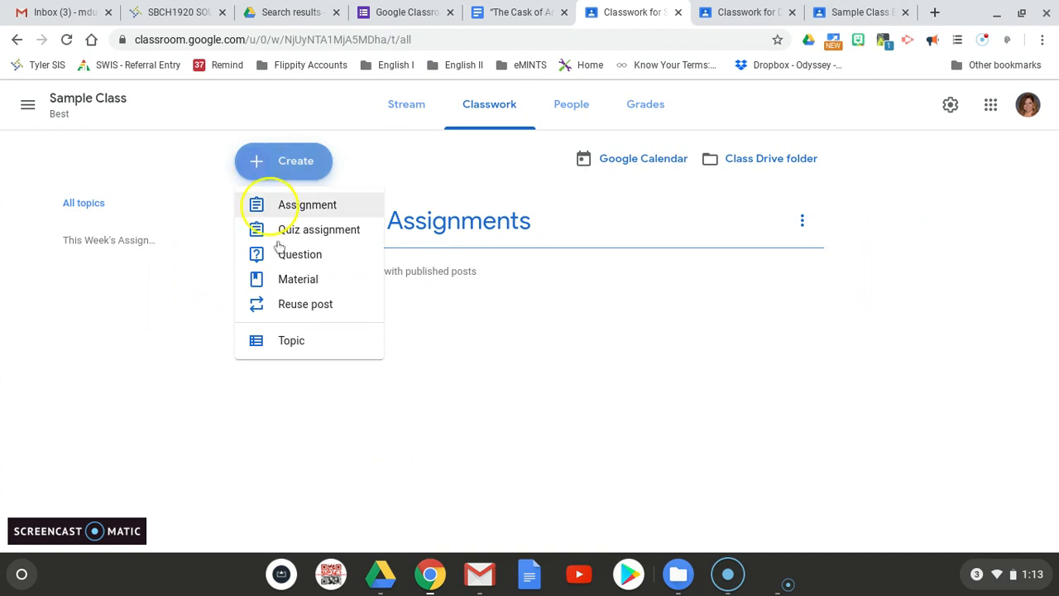
click(296, 347)
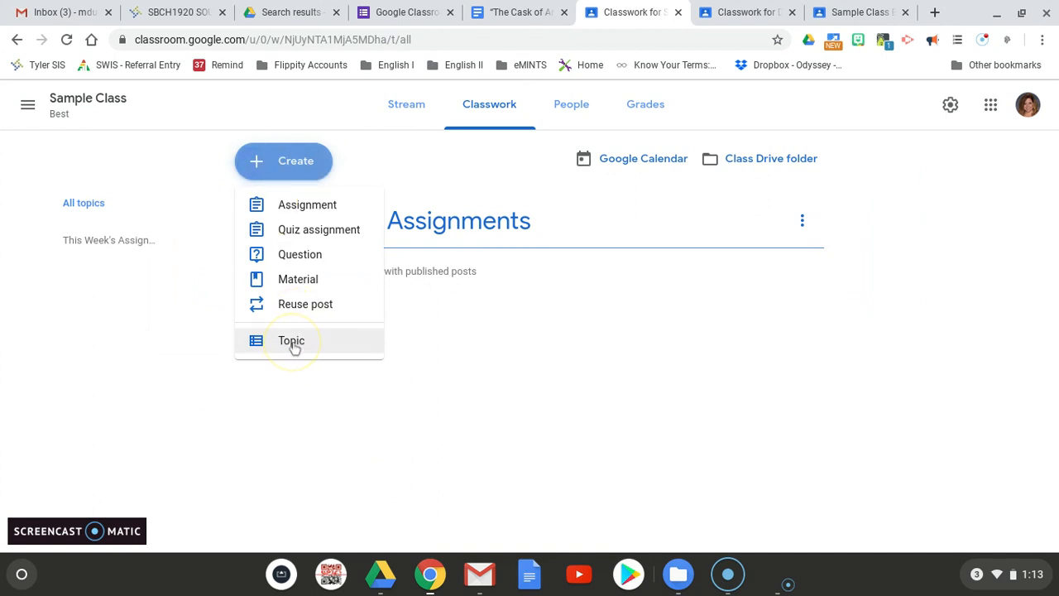
Examine how the 1st Hour English I class organizes its assignments under weekly topics on the Classwork page.
click(728, 15)
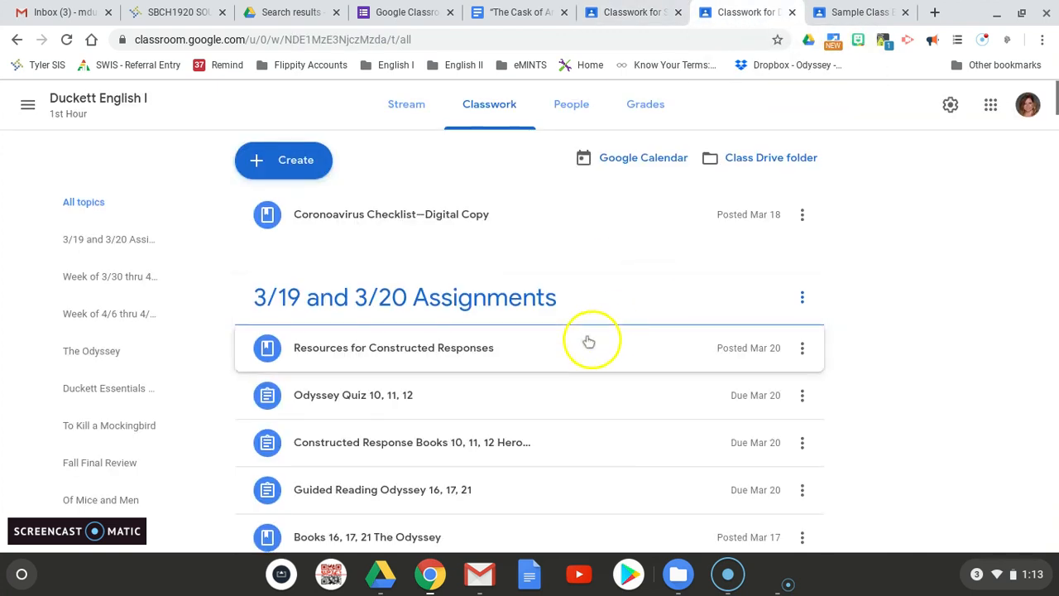
scroll(588, 340, down, 10)
scroll(581, 296, down, 2)
scroll(407, 373, down, 3)
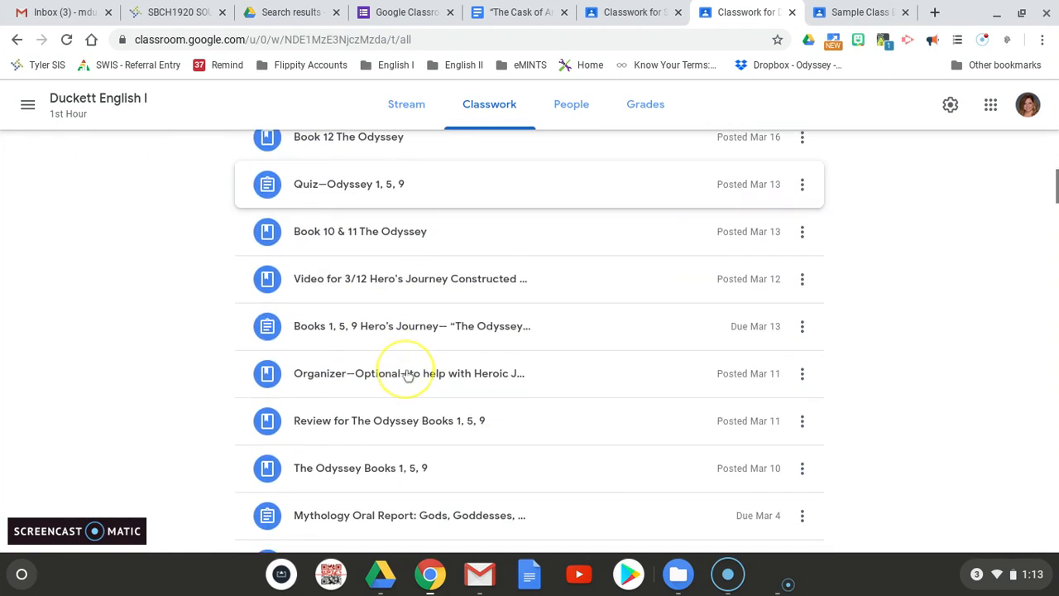
scroll(407, 373, up, 6)
scroll(402, 359, down, 10)
scroll(403, 359, up, 5)
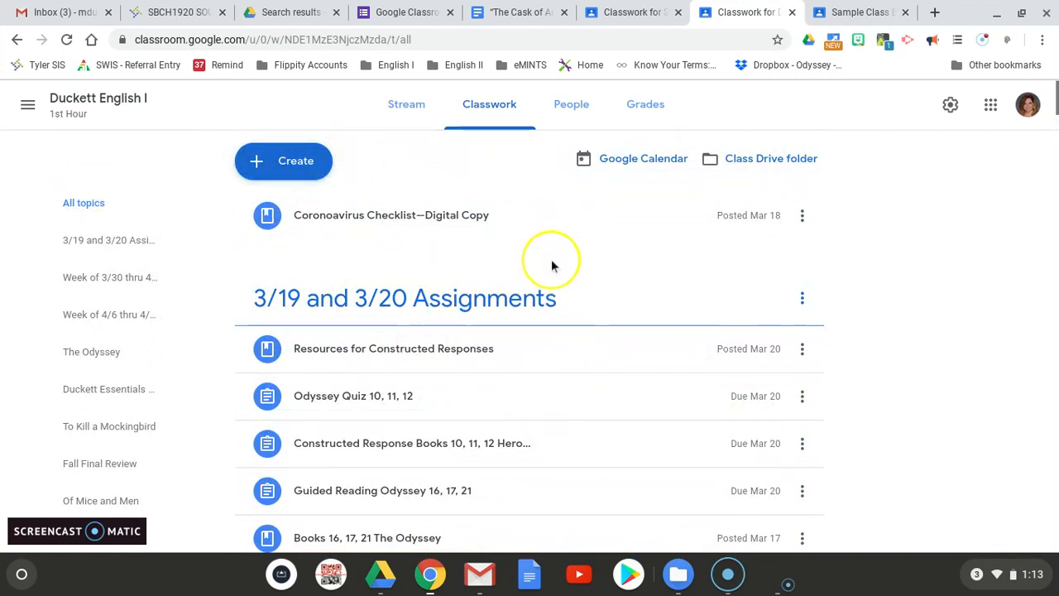
scroll(557, 263, down, 2)
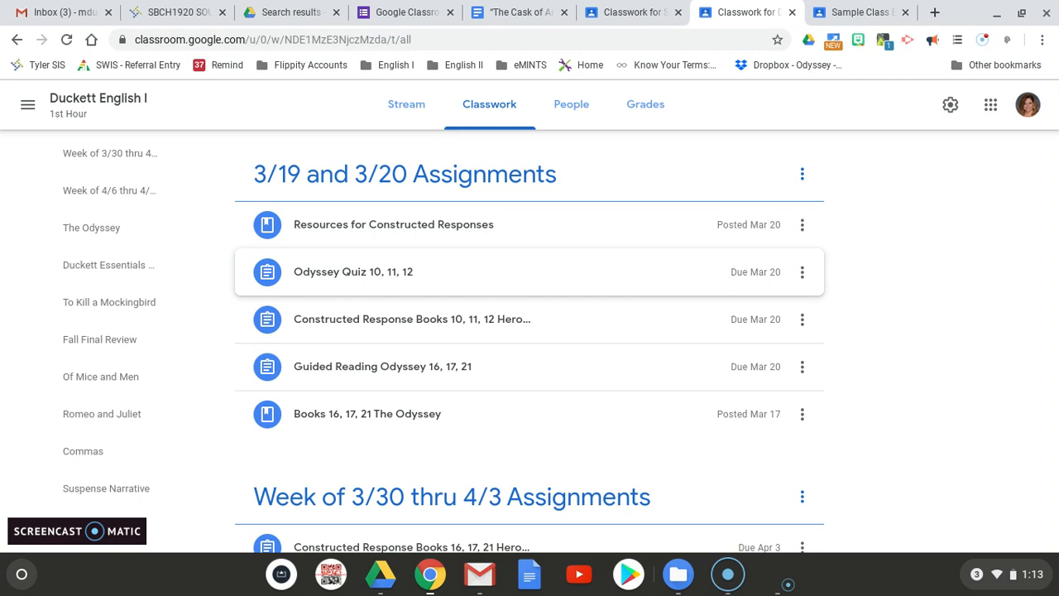
scroll(560, 267, down, 4)
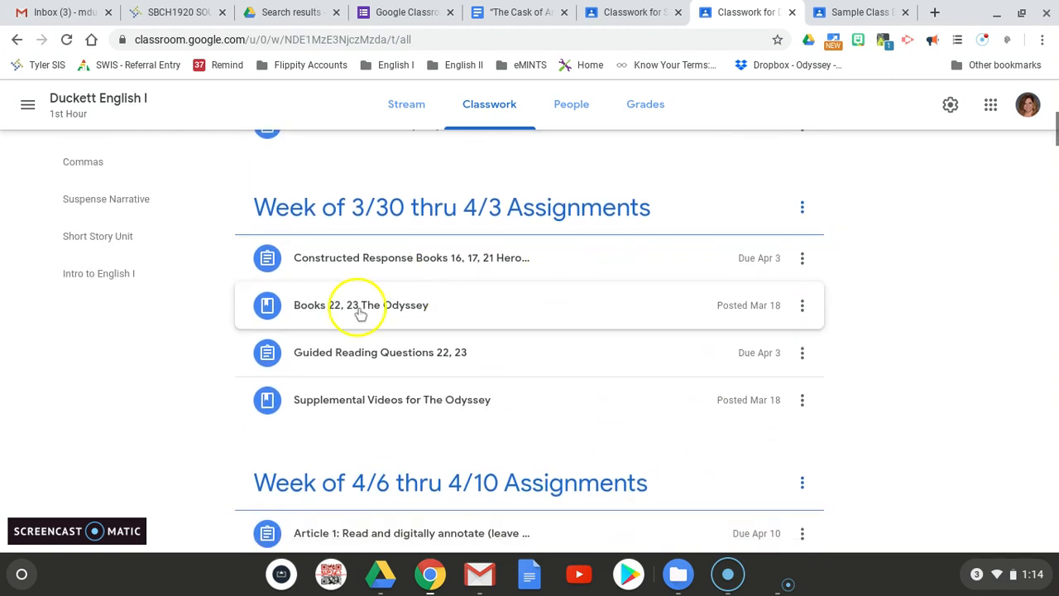
scroll(424, 395, down, 1)
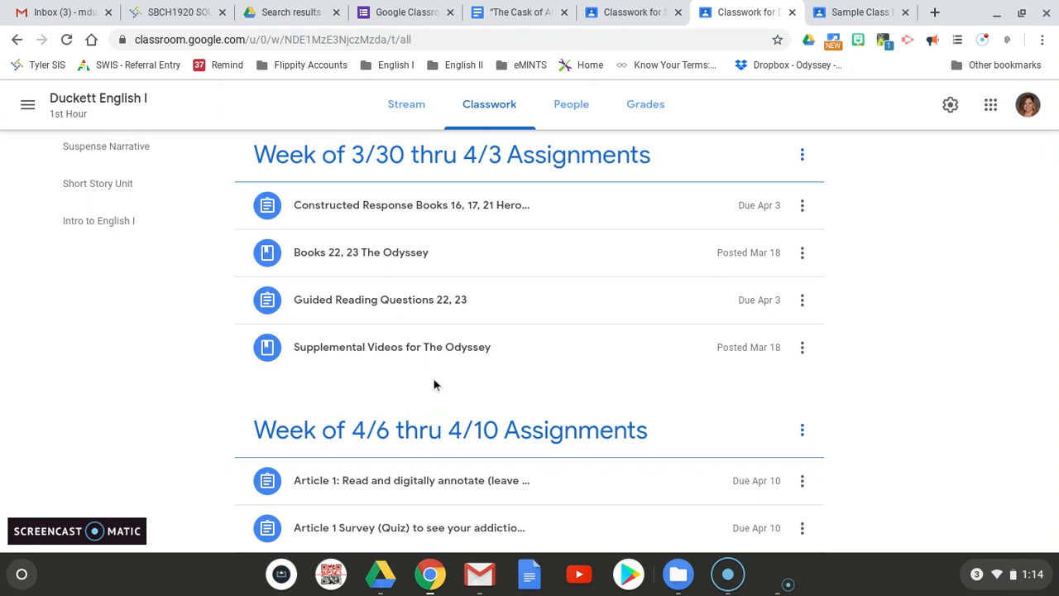
scroll(434, 385, up, 5)
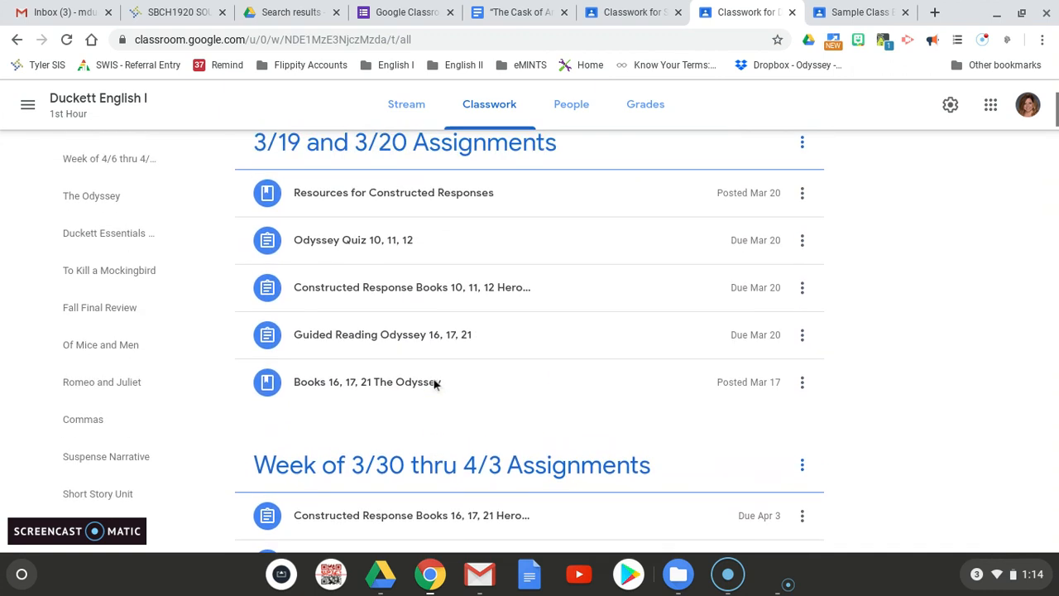
scroll(447, 405, down, 2)
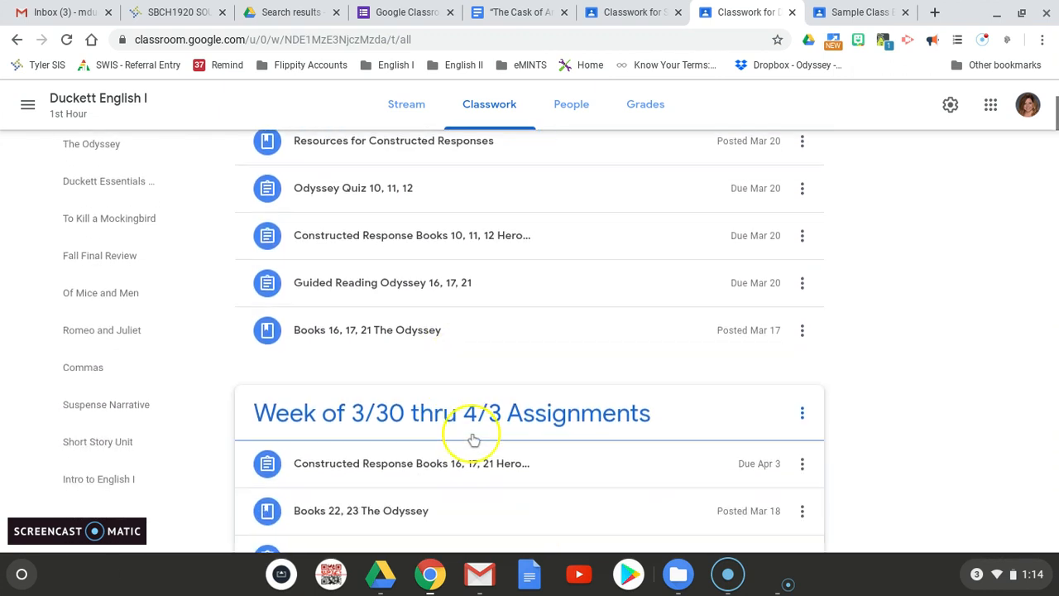
mouse_move(469, 432)
mouse_down()
mouse_move(478, 324)
mouse_move(467, 285)
mouse_move(515, 286)
mouse_move(510, 149)
mouse_move(466, 149)
mouse_move(456, 532)
mouse_move(460, 420)
mouse_up()
scroll(494, 434, up, 3)
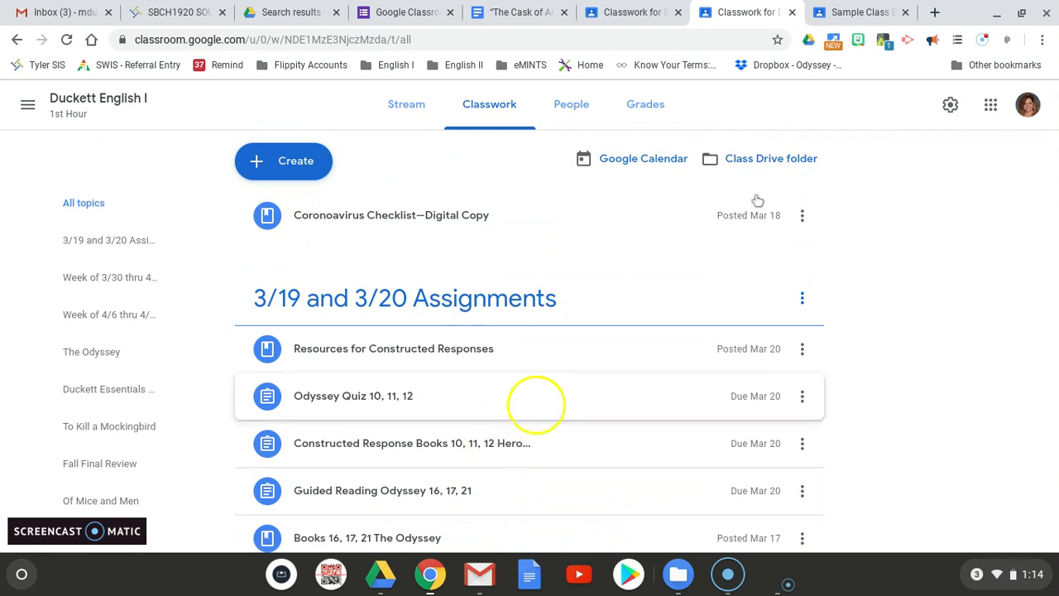
Check the Classwork and Stream pages of Sample Class in the student's view.
click(857, 13)
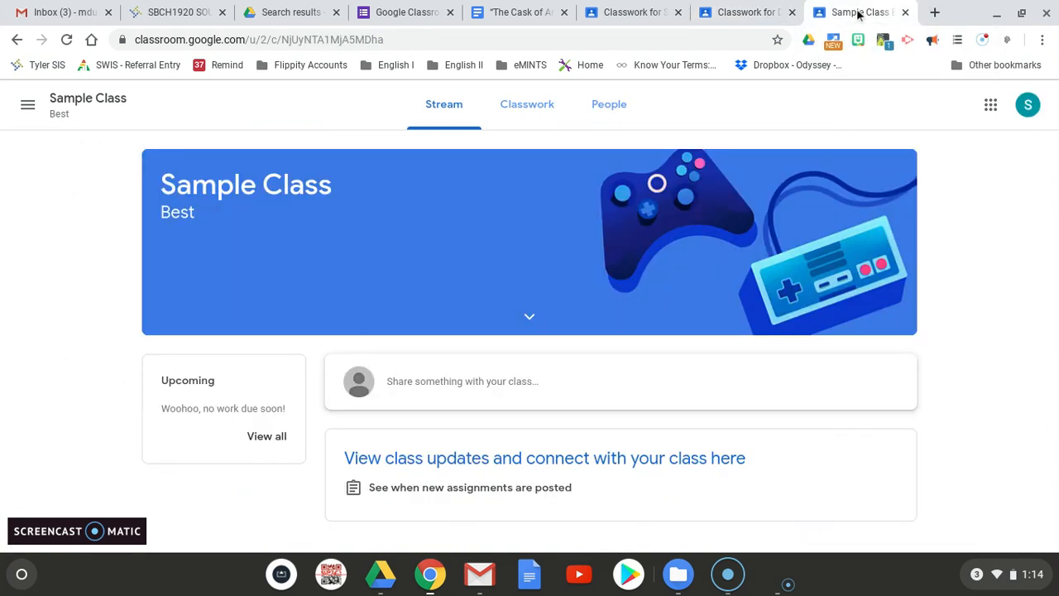
click(533, 110)
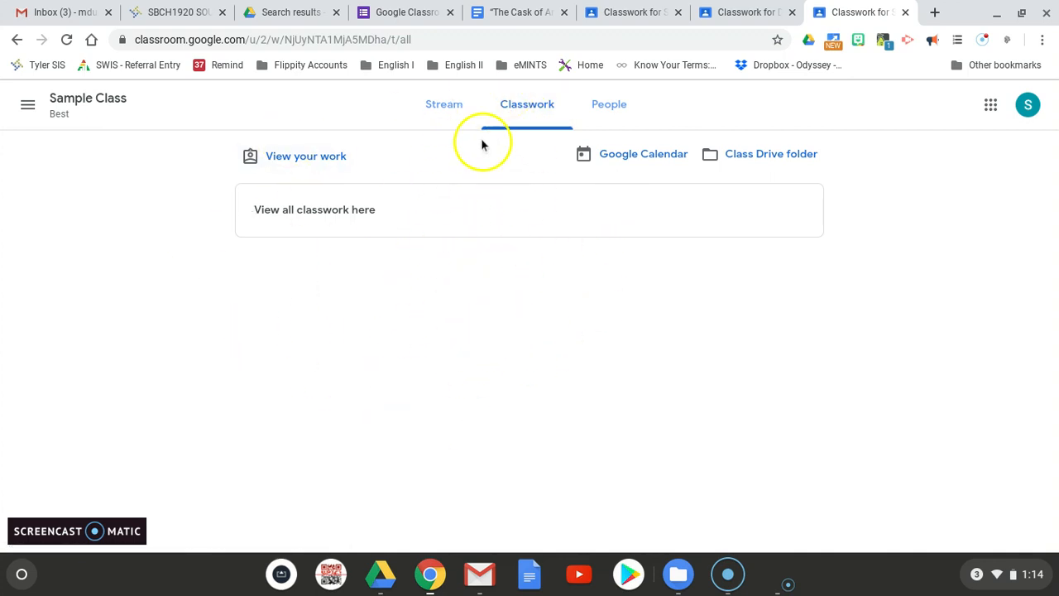
click(446, 113)
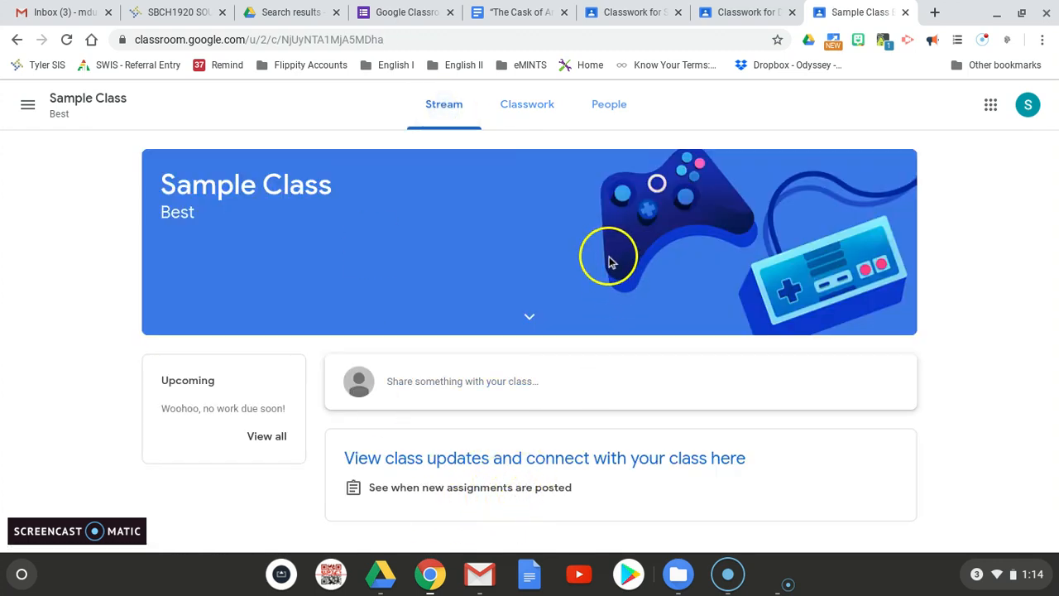
Return to the teacher's Classwork page of Sample Class and add a topic named "This Week".
click(742, 11)
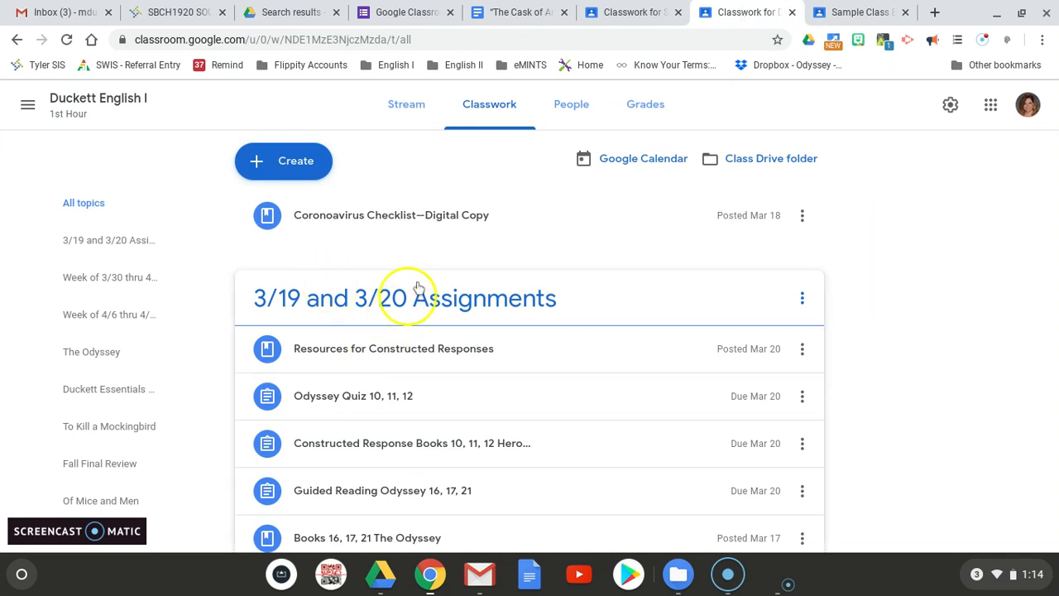
click(632, 11)
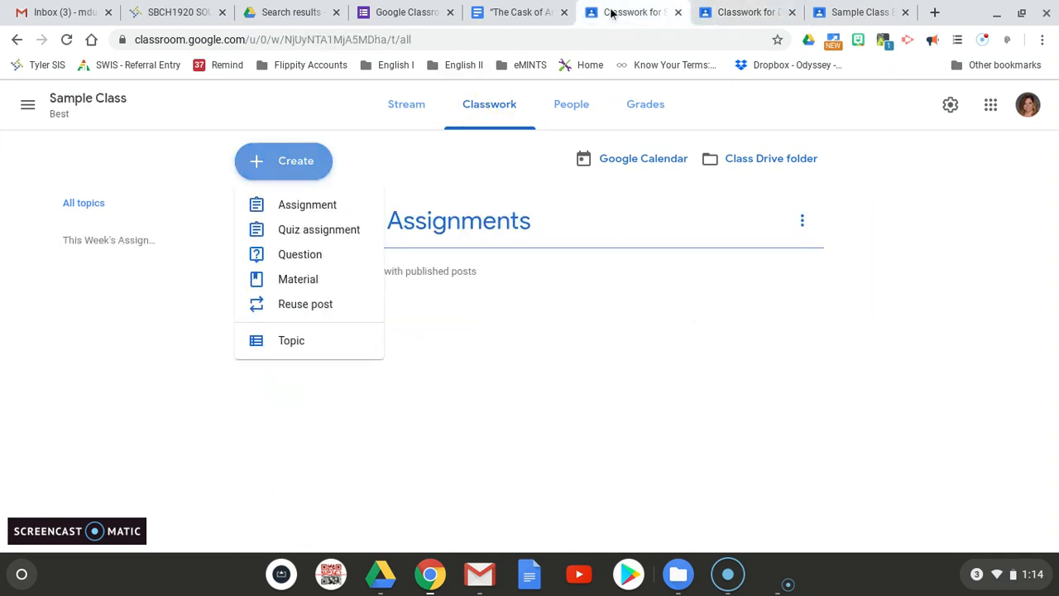
click(310, 348)
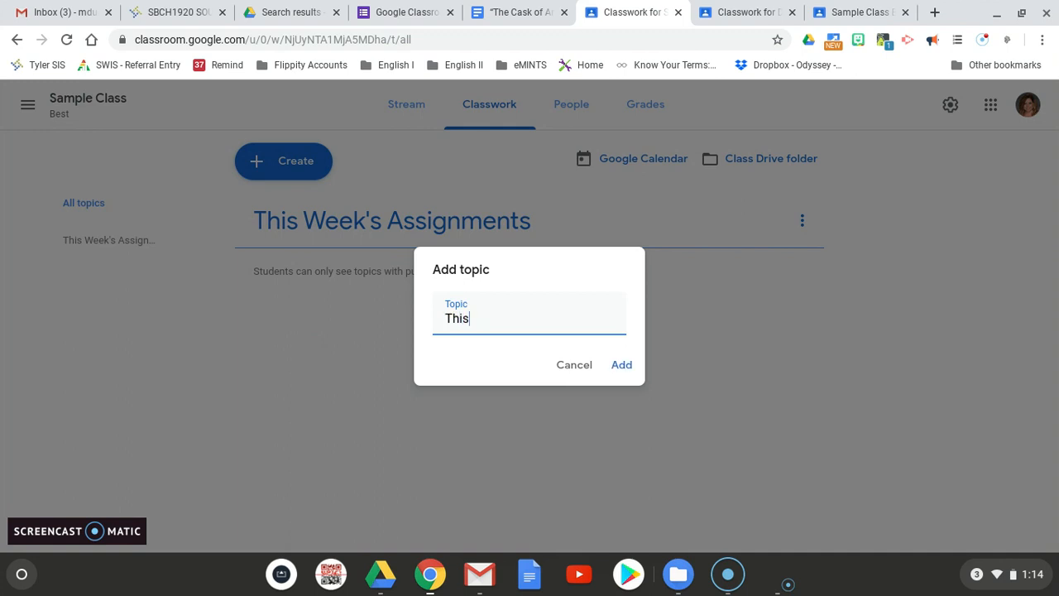
click(622, 364)
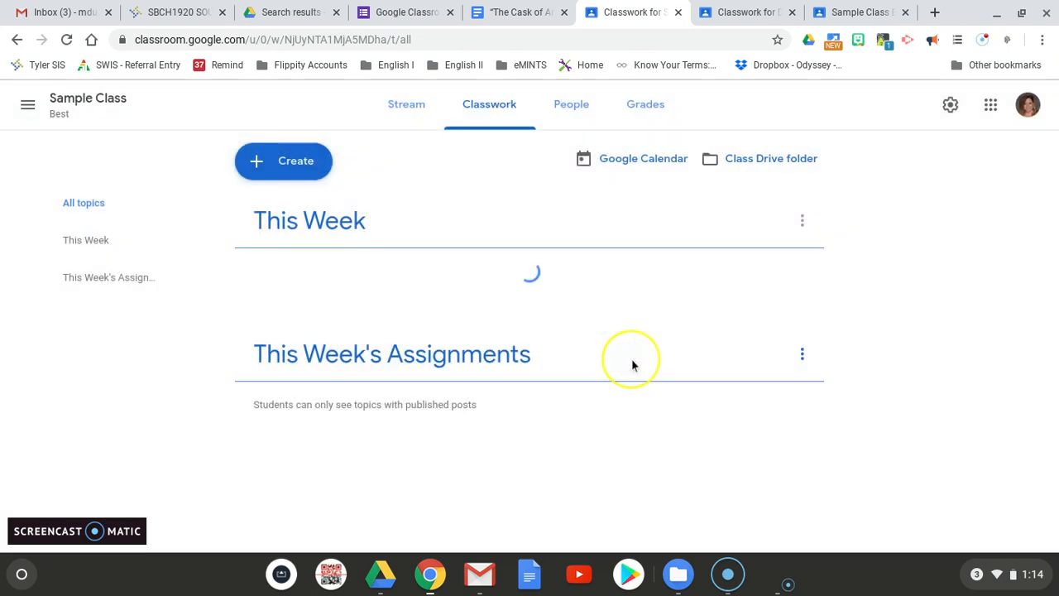
Delete the "This Week's Assignments" topic from Sample Class.
click(803, 357)
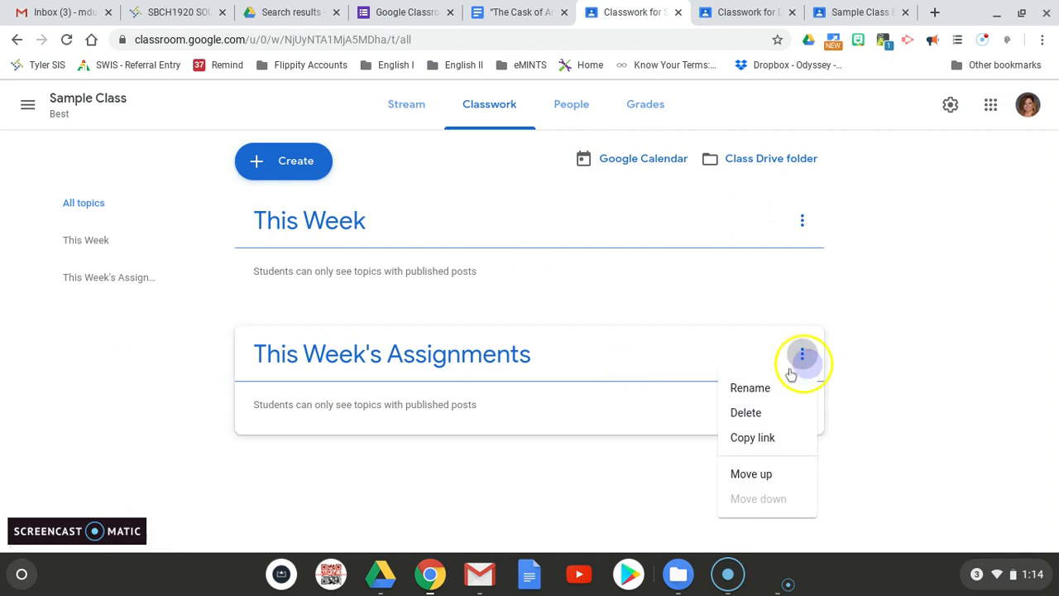
drag(596, 333, 480, 345)
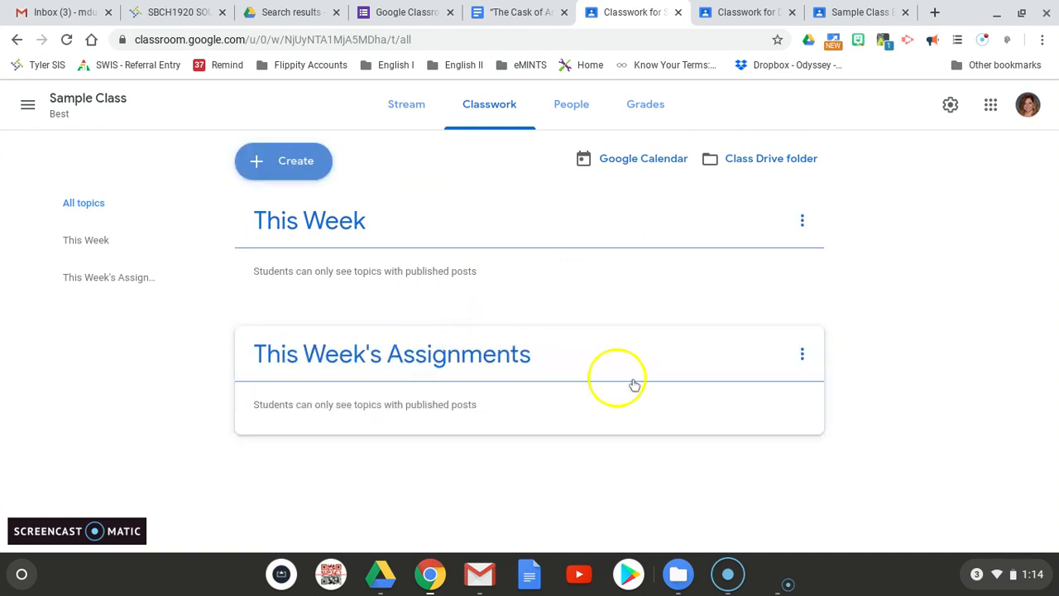
click(800, 354)
click(748, 415)
click(613, 351)
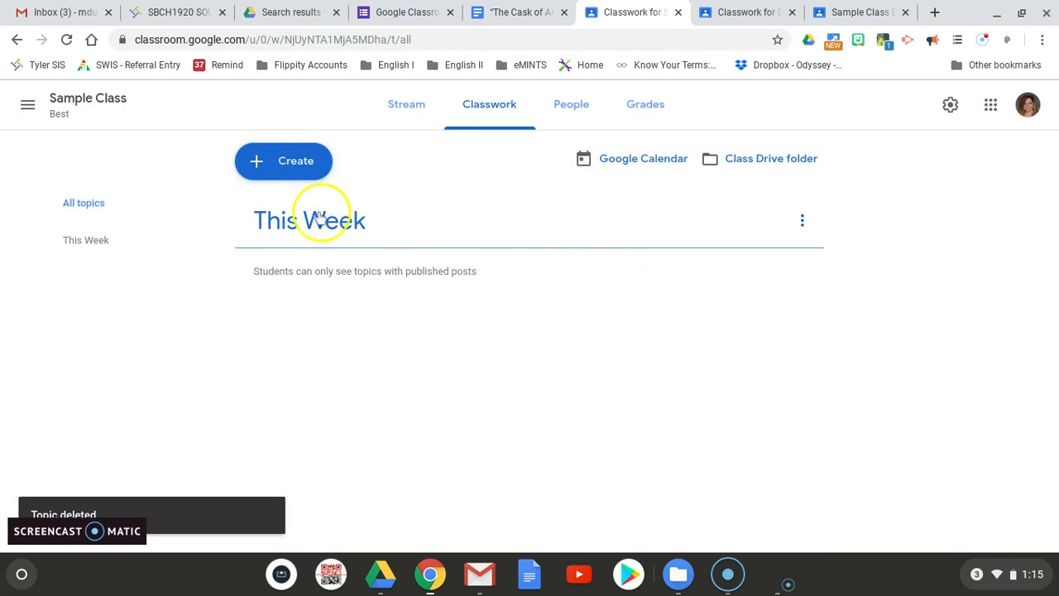
Look over the "The Cask of Amontillado" reading questions document, and return to the creation options of Sample Class.
click(252, 165)
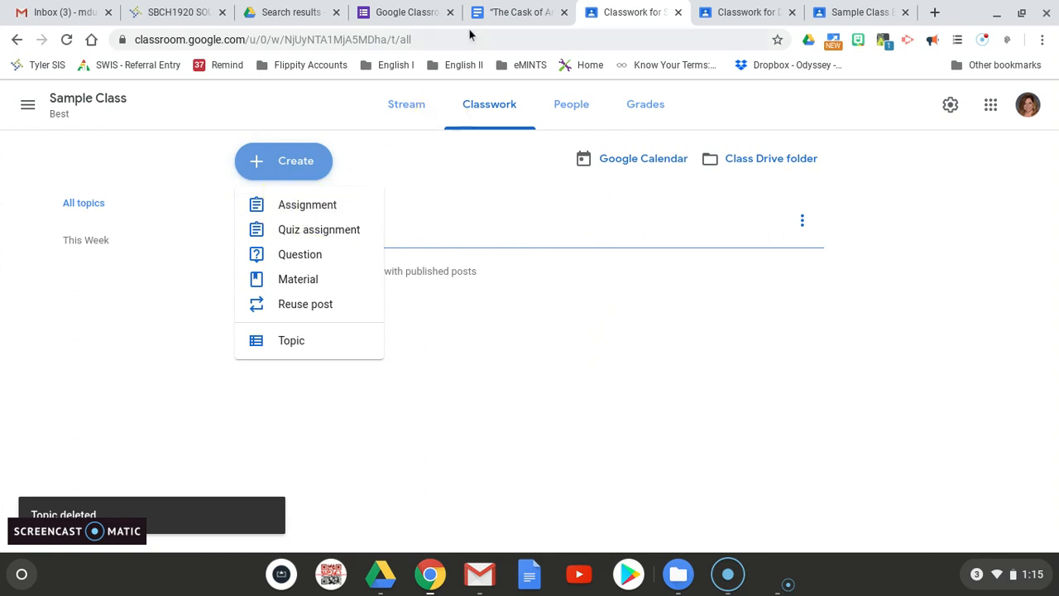
click(521, 8)
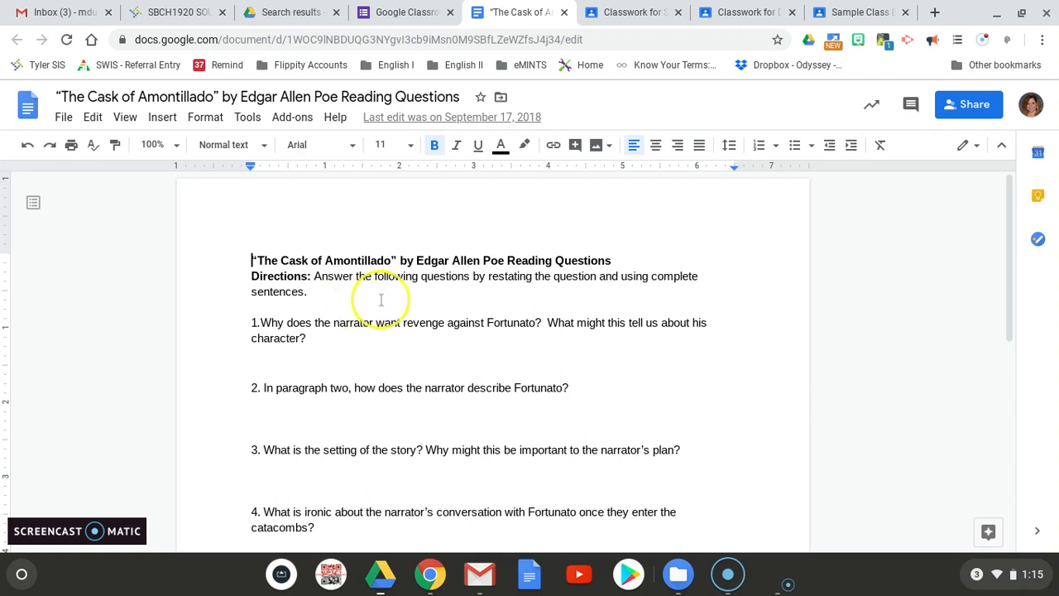
click(648, 15)
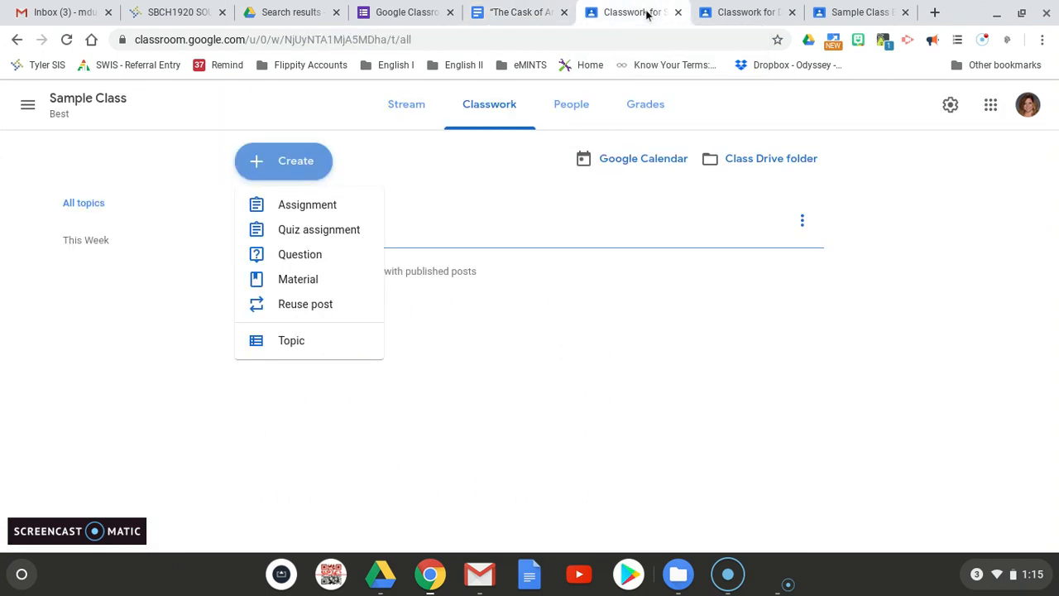
Create a new assignment in Sample Class and title it "Worksheet".
click(301, 236)
click(306, 225)
click(304, 214)
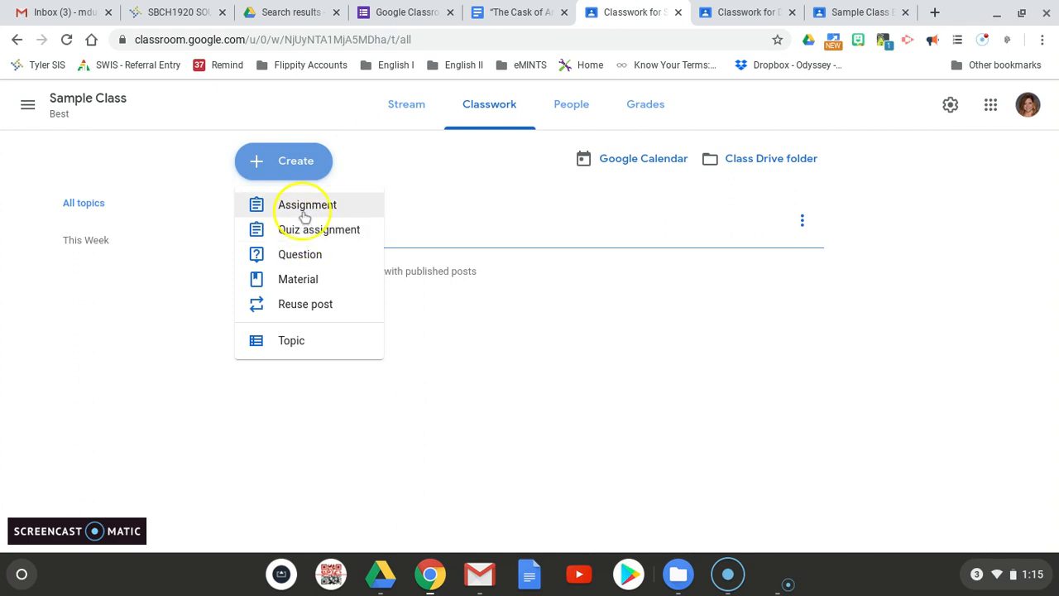
click(305, 214)
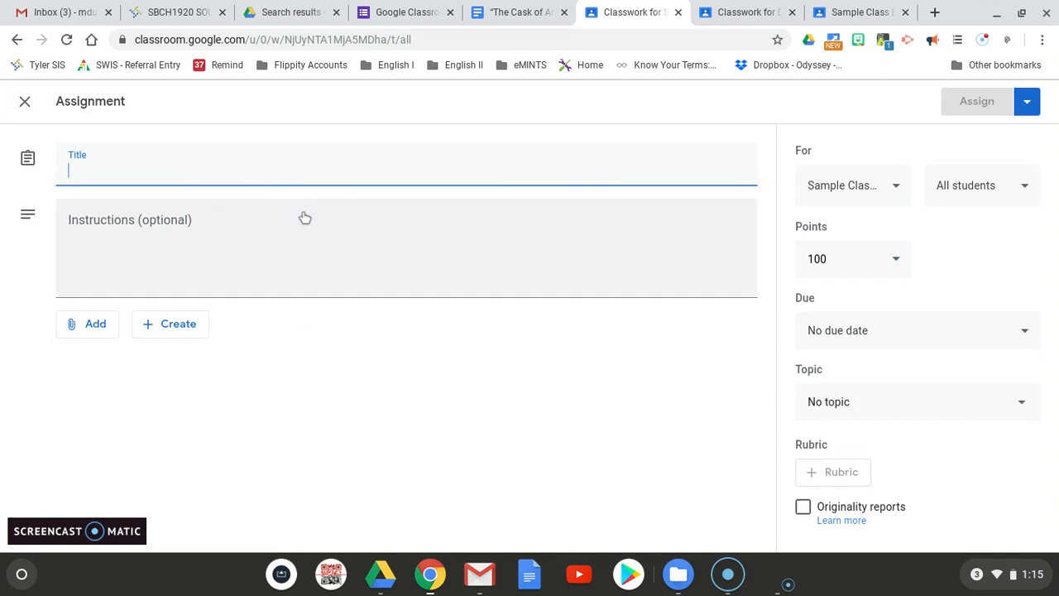
text(Workshe)
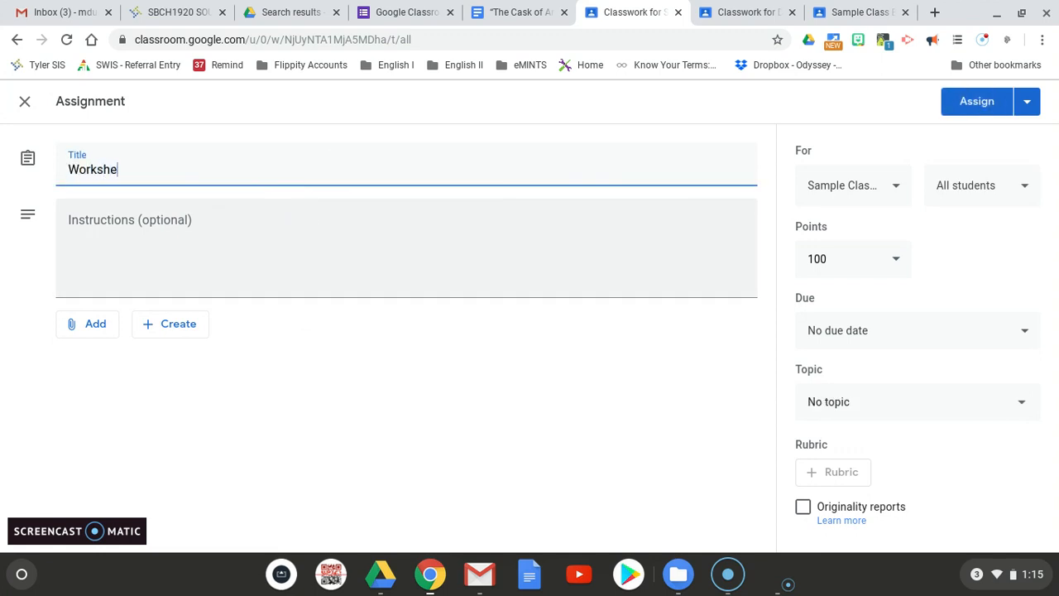
Attach the "The Cask of Amontillado" reading questions document from Google Drive, set to make a copy for each student.
click(75, 332)
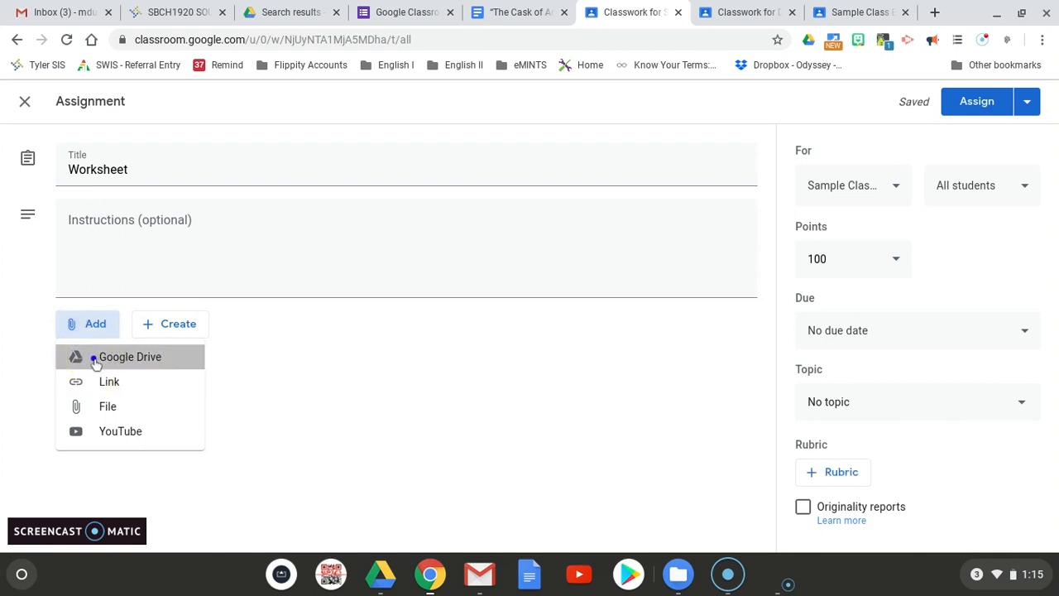
click(92, 359)
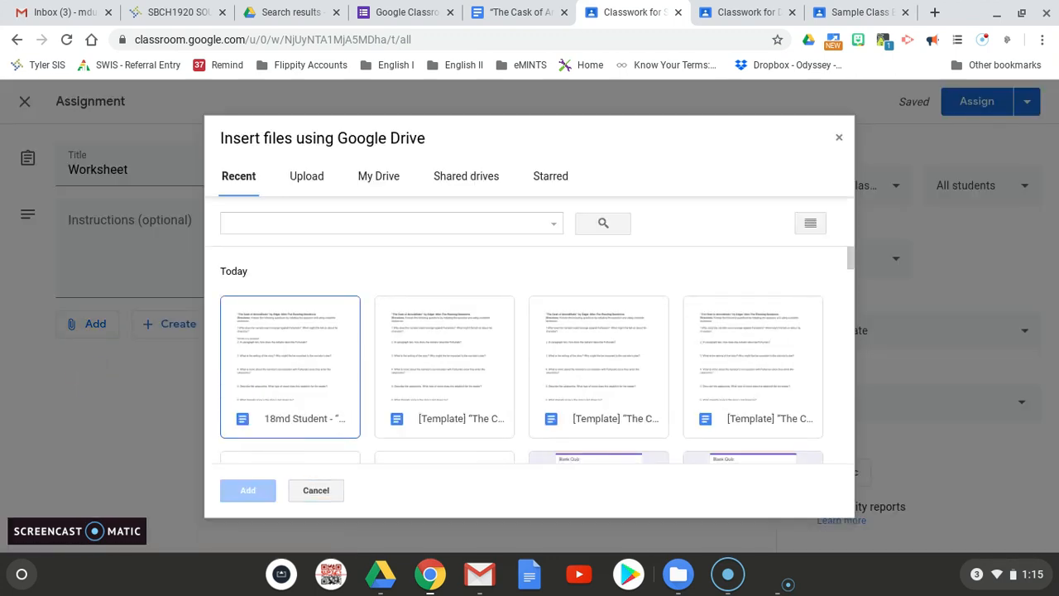
scroll(686, 370, down, 1)
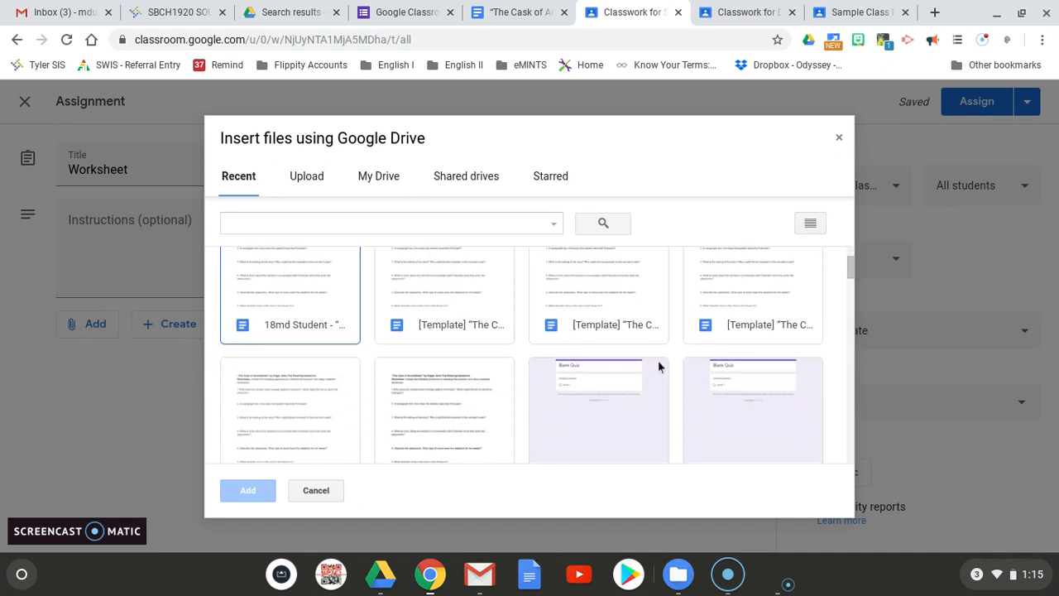
scroll(629, 364, down, 1)
click(443, 337)
click(265, 495)
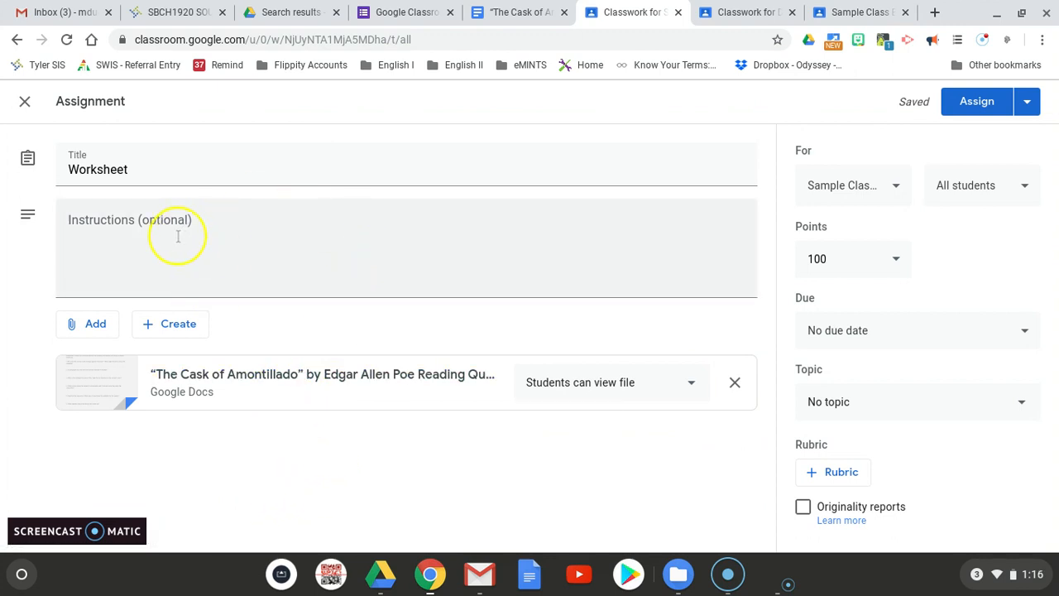
click(595, 396)
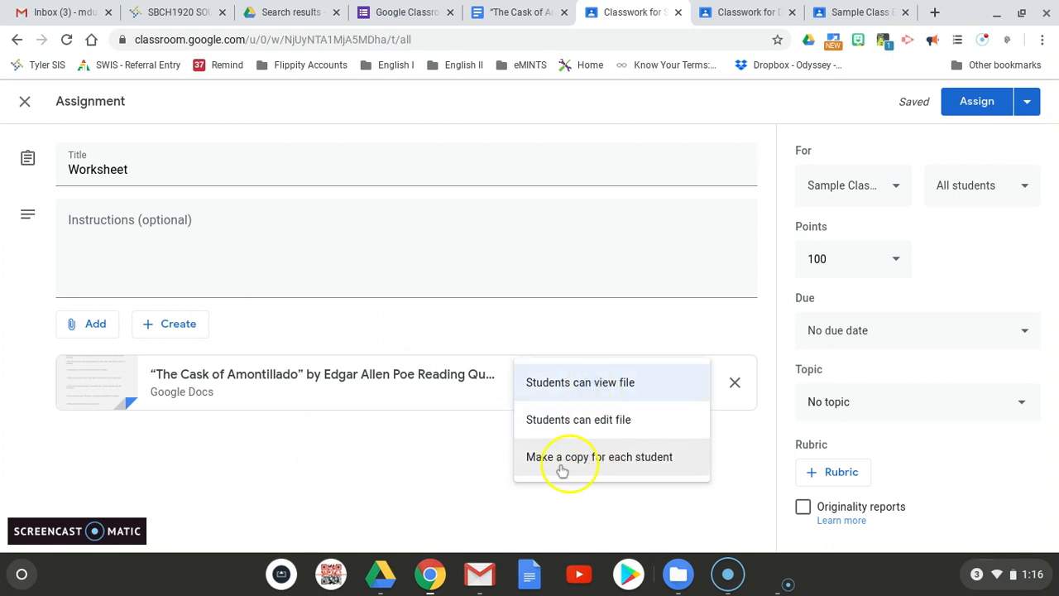
click(615, 467)
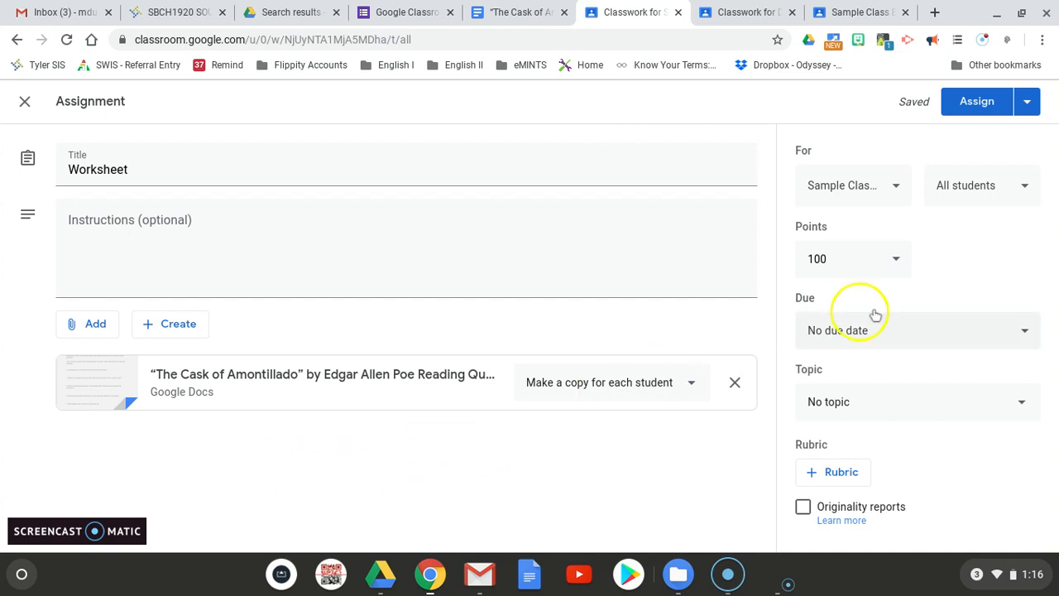
Check which classes and students can receive the Worksheet assignment, keeping Sample Class and all students selected.
click(853, 196)
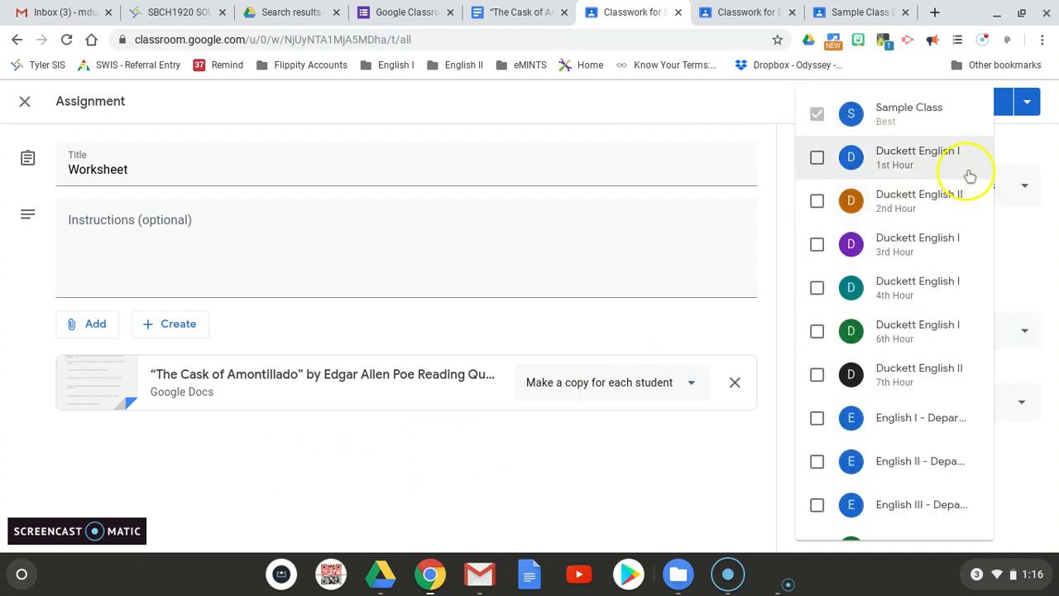
click(1012, 151)
click(999, 187)
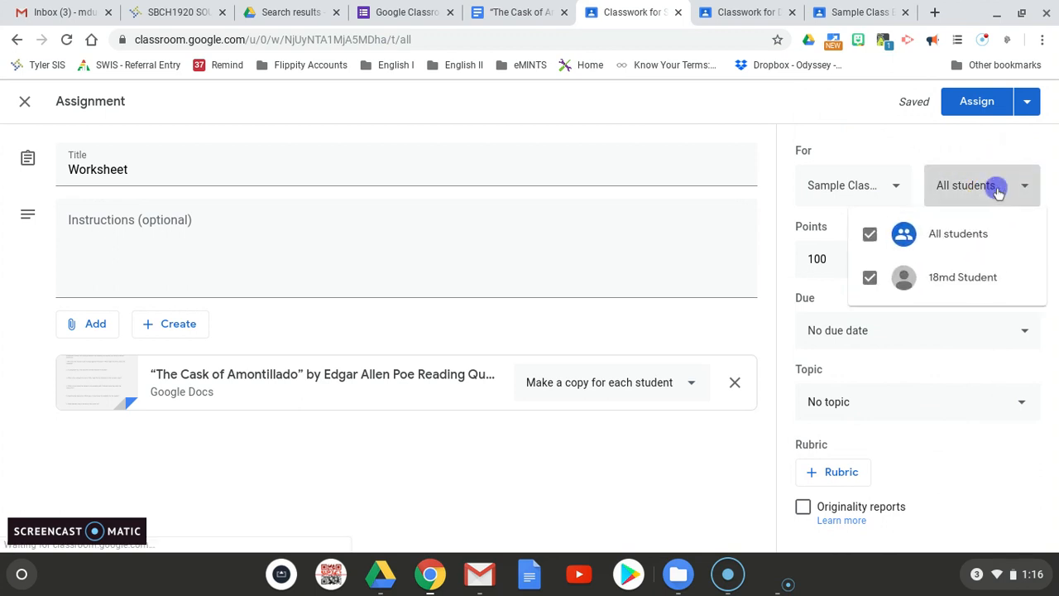
click(1012, 160)
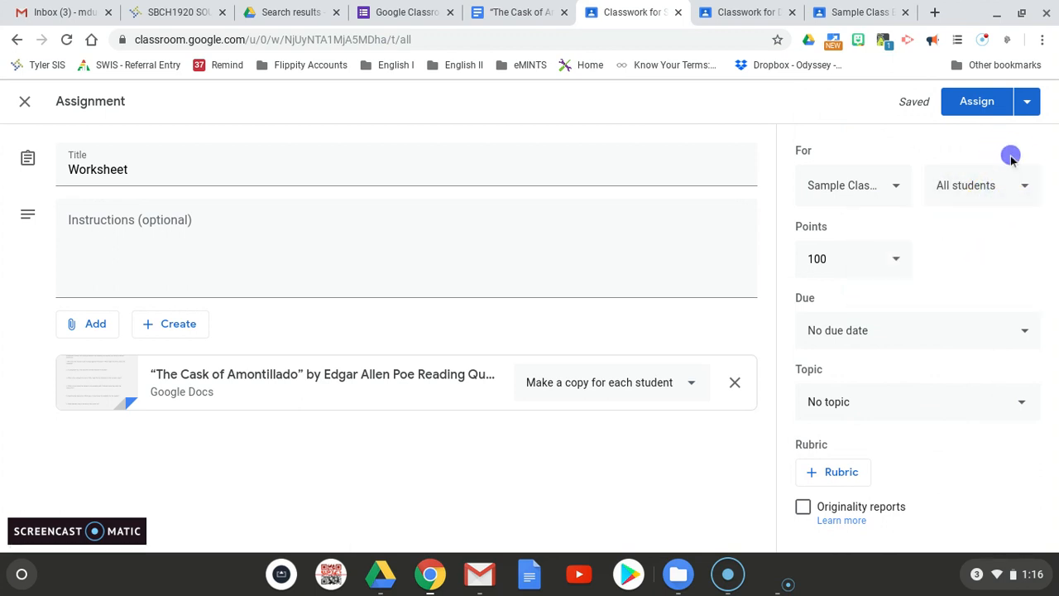
Set the Worksheet assignment's points to 10 and its due date to March 27, 2020.
click(853, 257)
text(1)
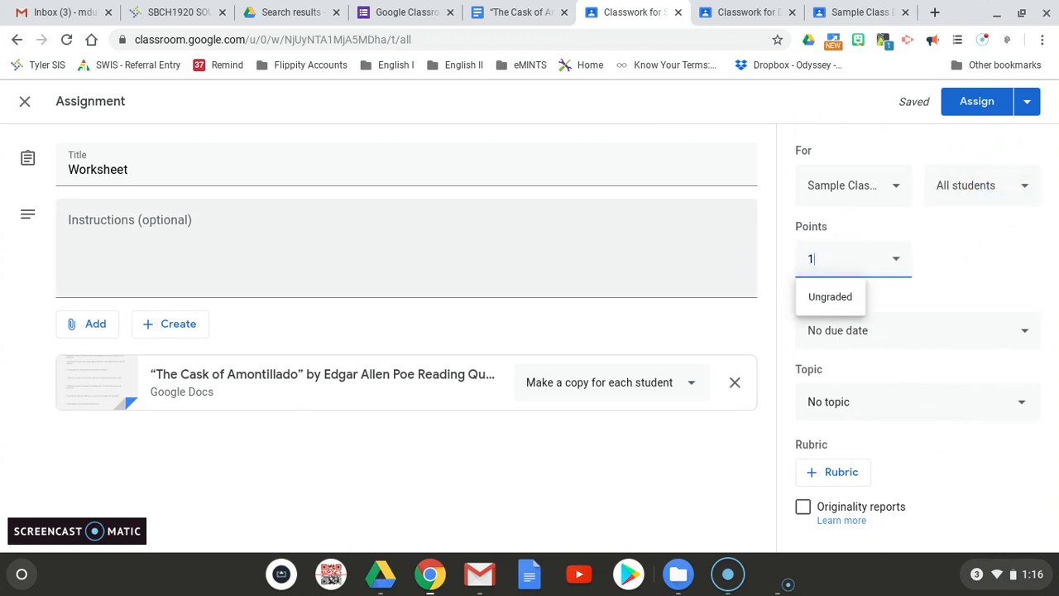
click(1012, 262)
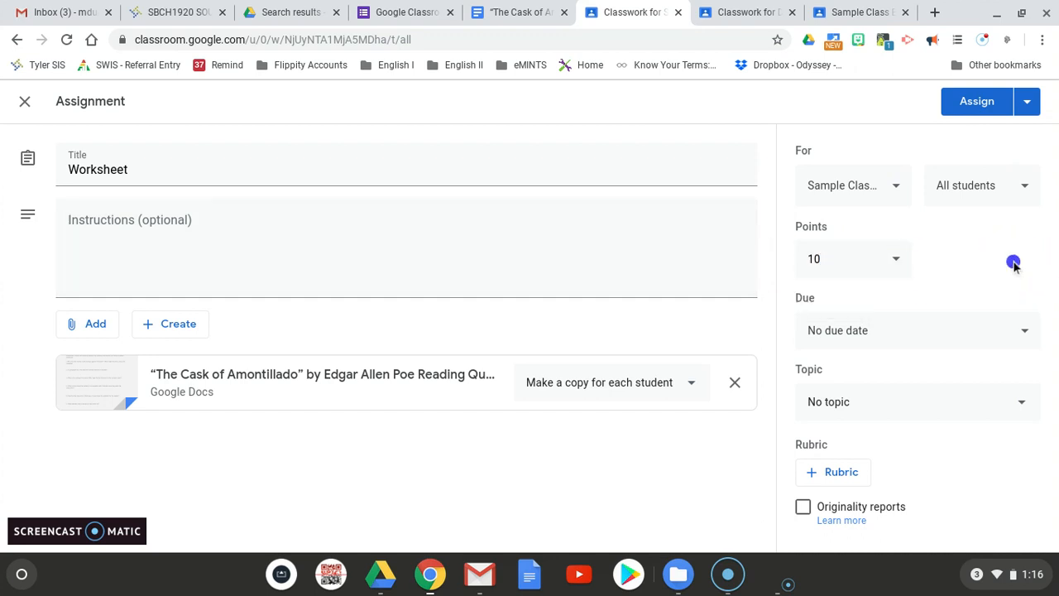
click(942, 331)
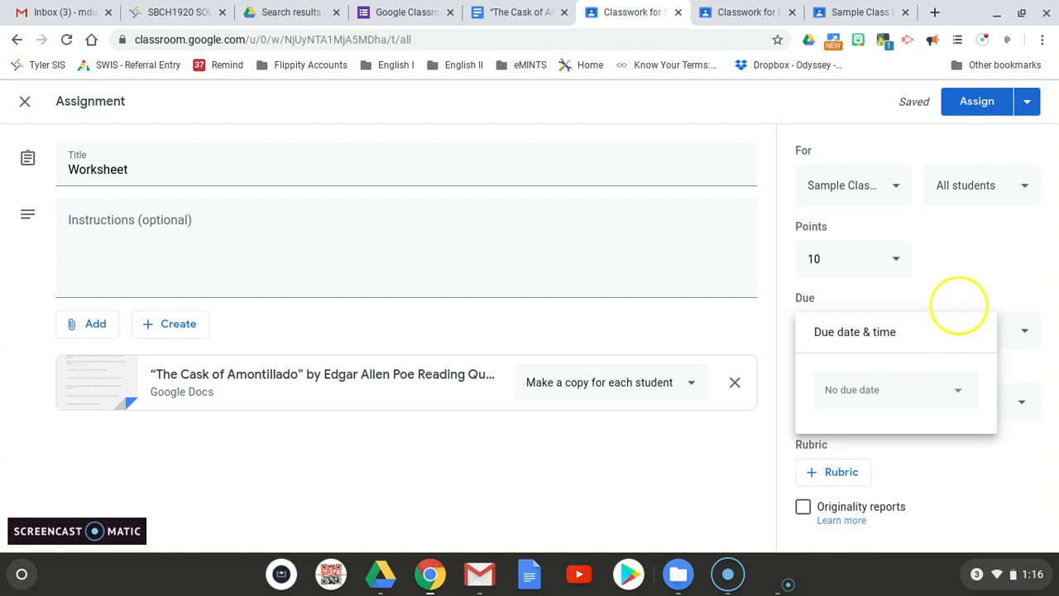
click(899, 390)
click(952, 328)
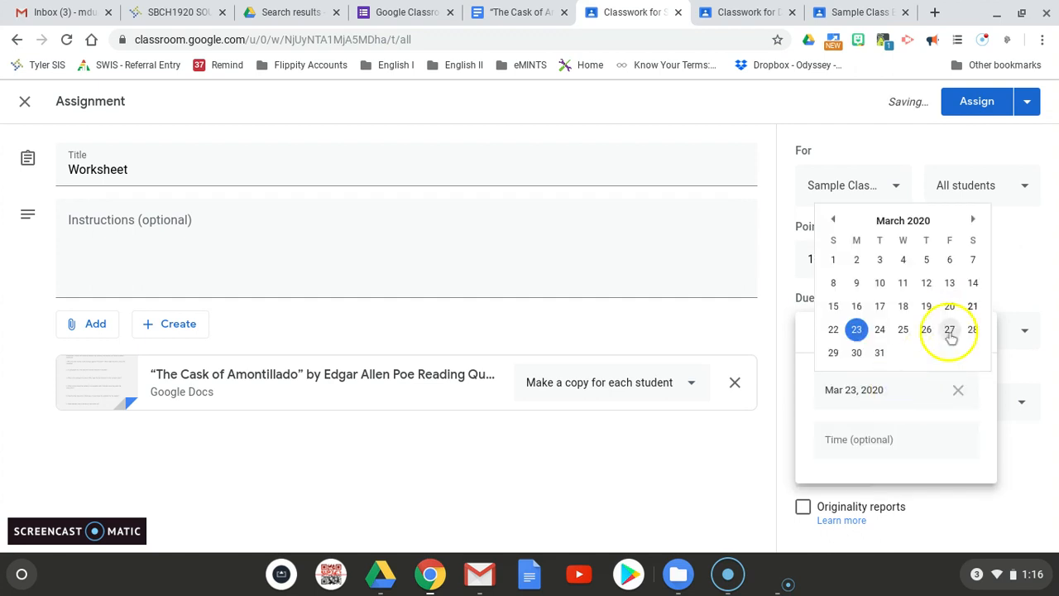
click(1044, 261)
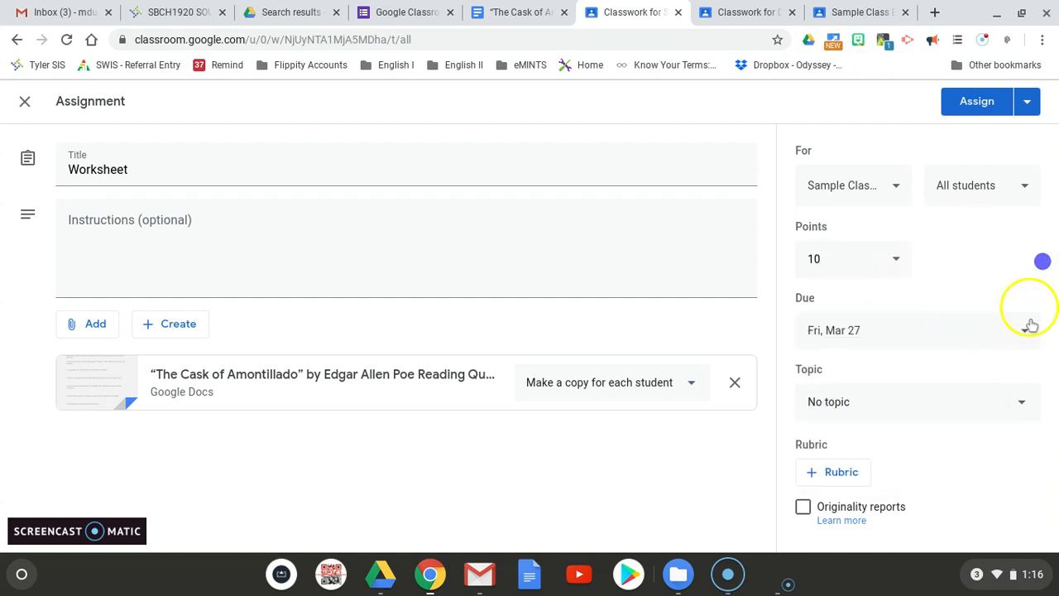
File the Worksheet assignment under the "This Week" topic and assign it to the class.
click(855, 406)
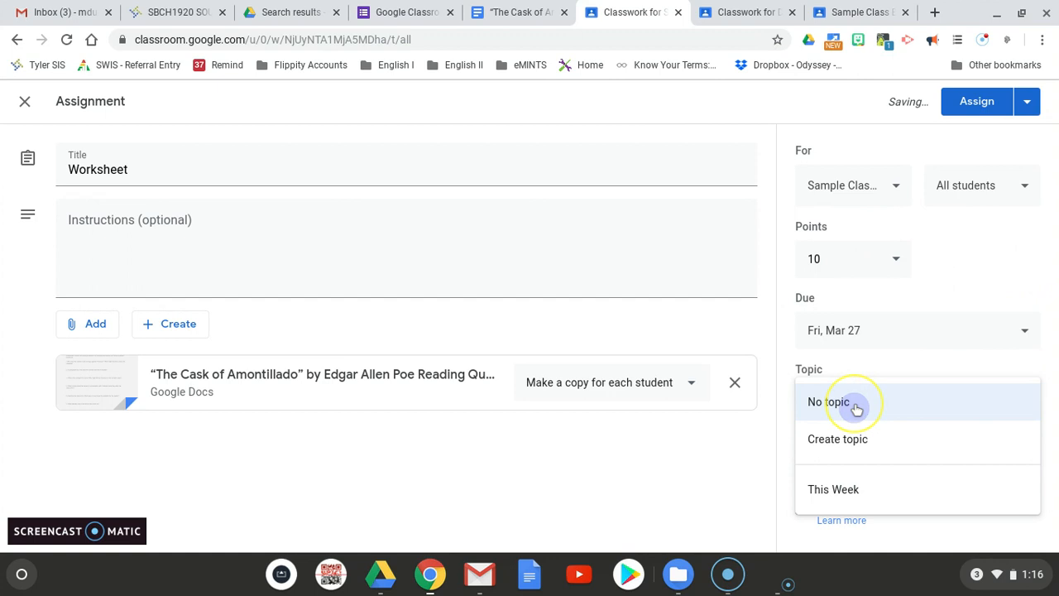
click(848, 492)
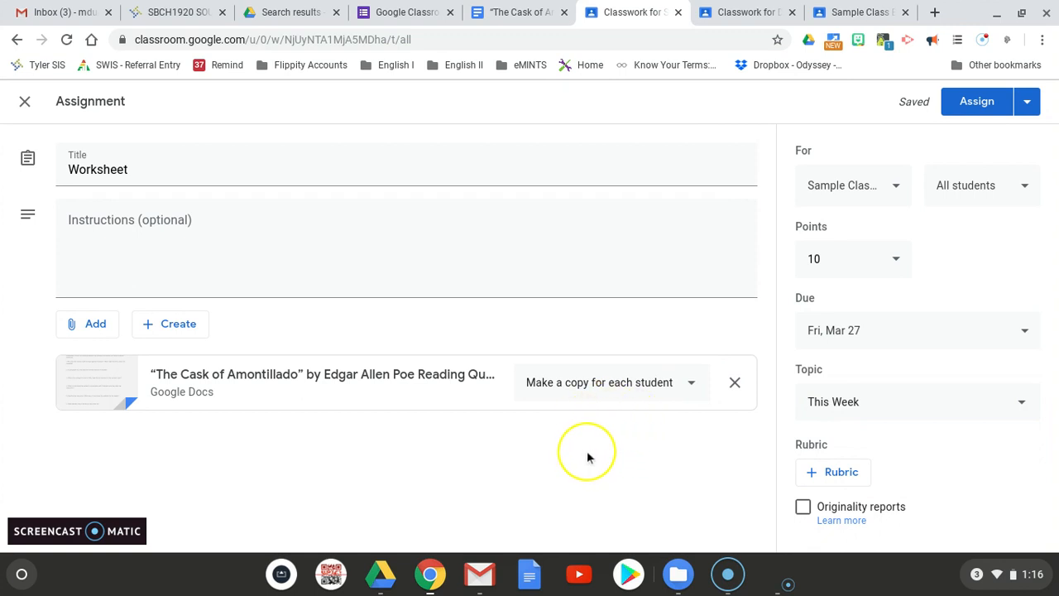
click(969, 111)
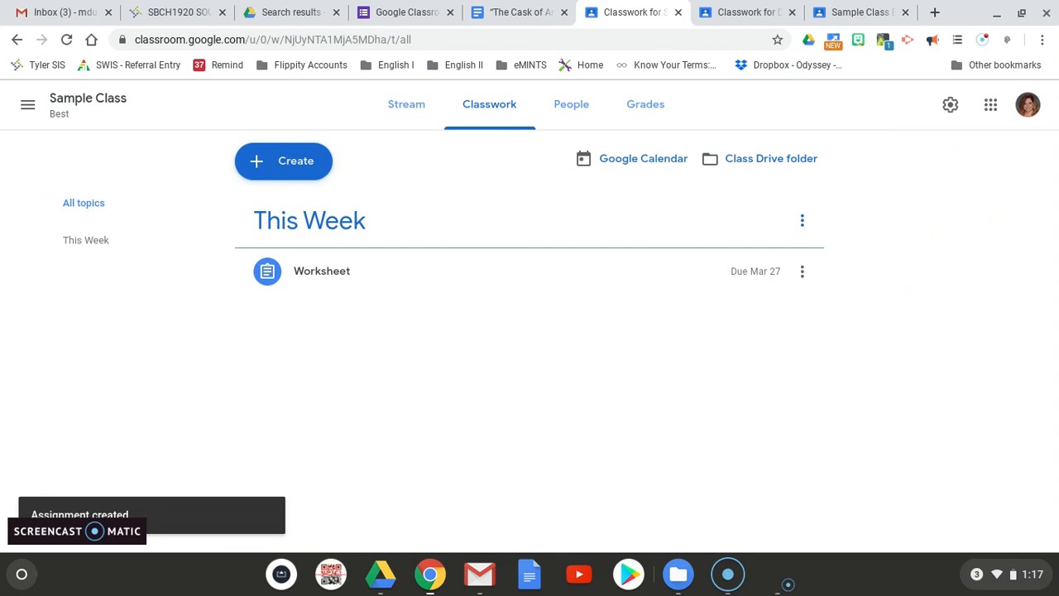
click(930, 280)
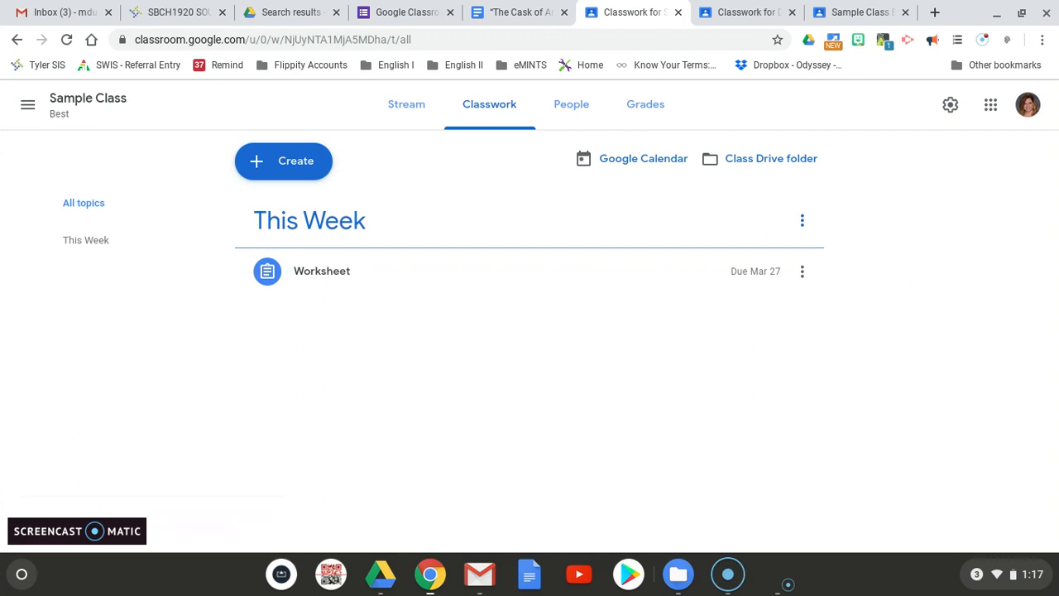
Open the Worksheet's list of assigned students and view the individual student's work page.
click(350, 287)
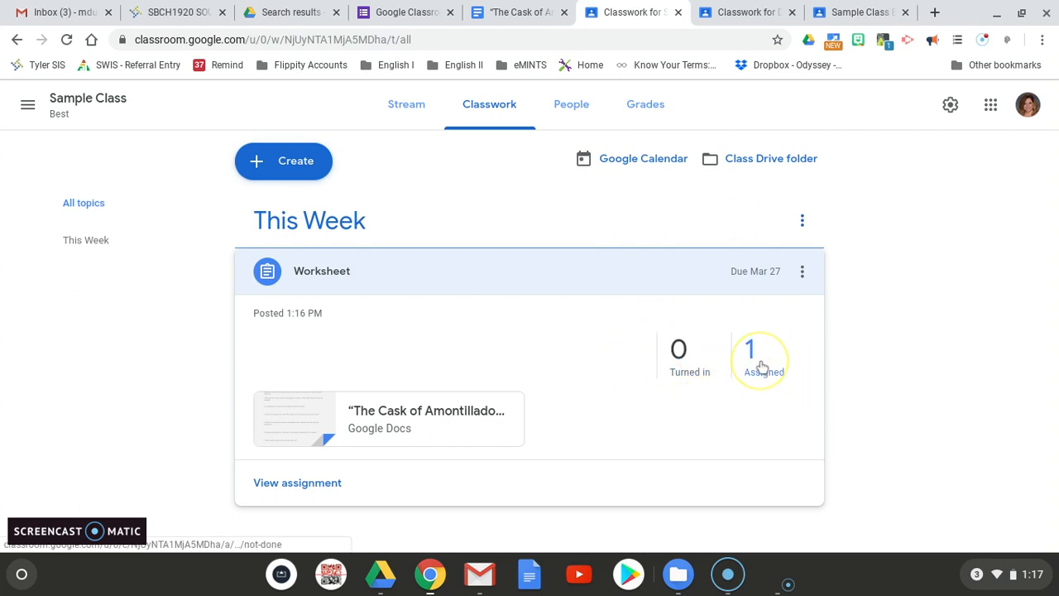
click(762, 367)
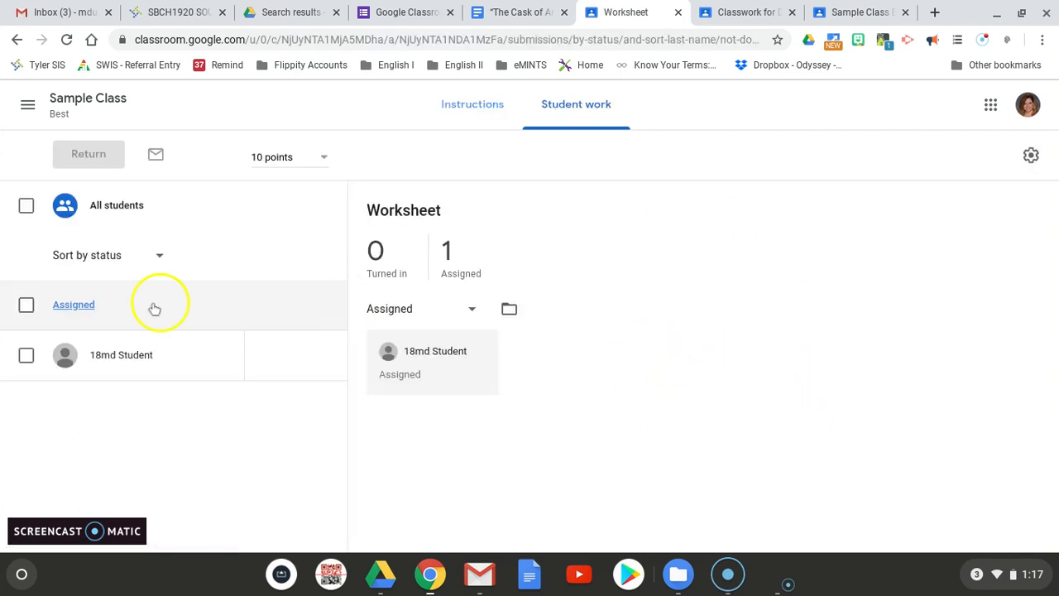
click(141, 361)
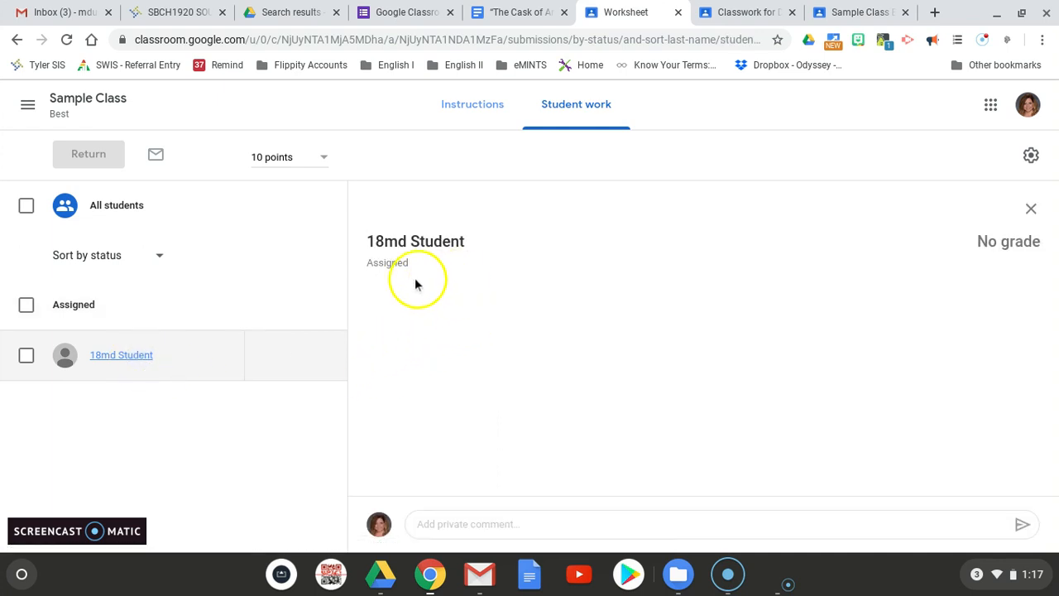
click(141, 359)
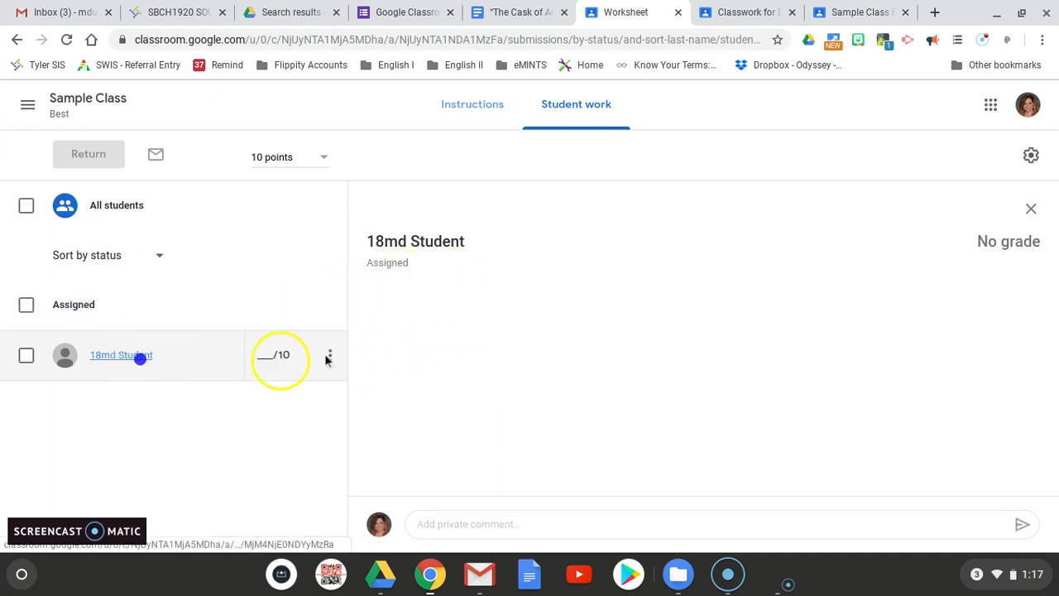
Switch to the student's view of Sample Class, refresh its classwork, and open the student's document copy from the Worksheet assignment.
click(860, 12)
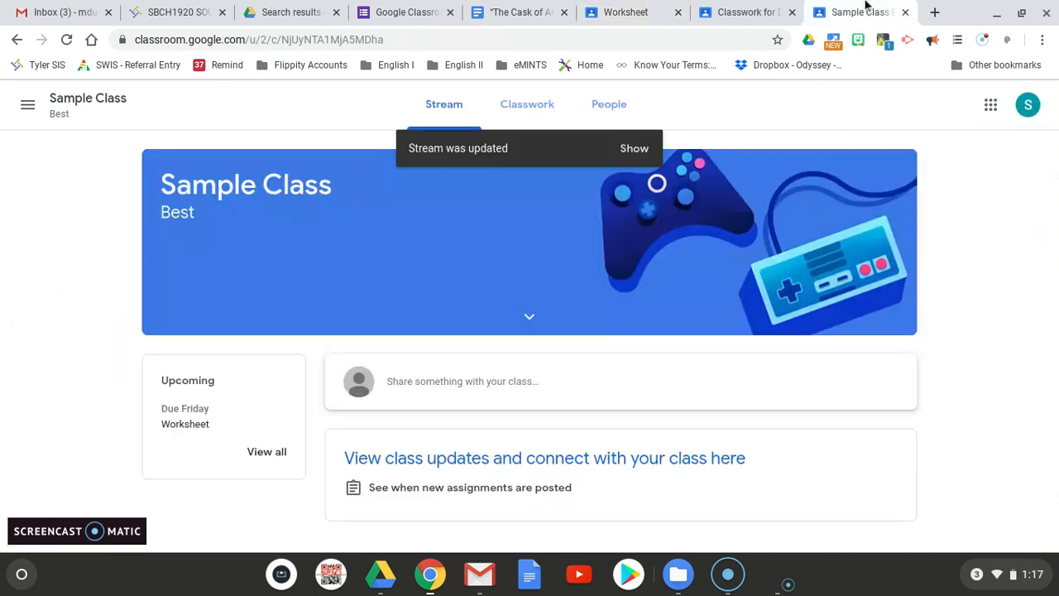
click(635, 148)
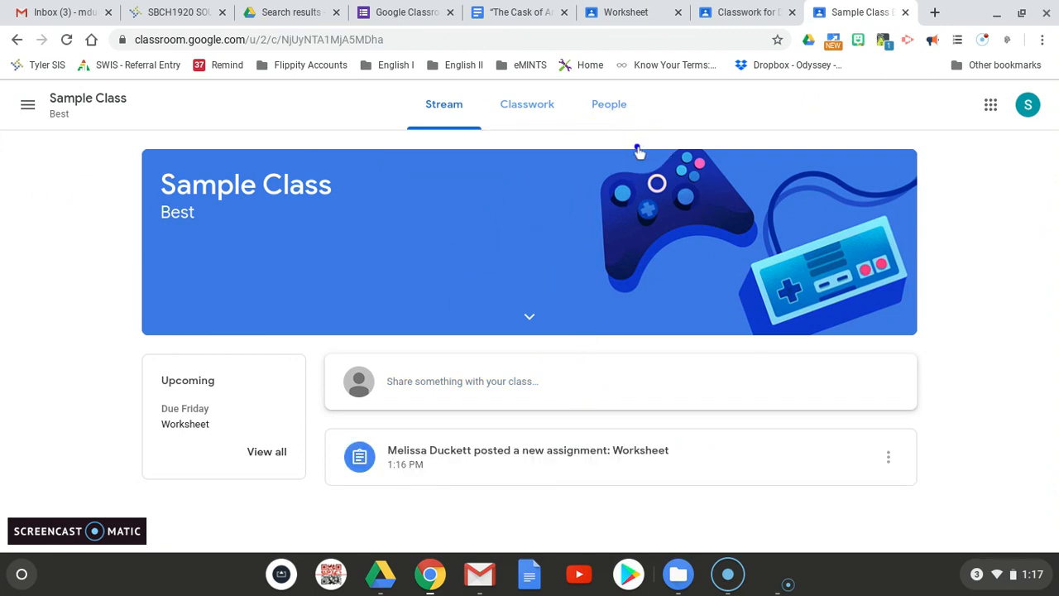
click(528, 109)
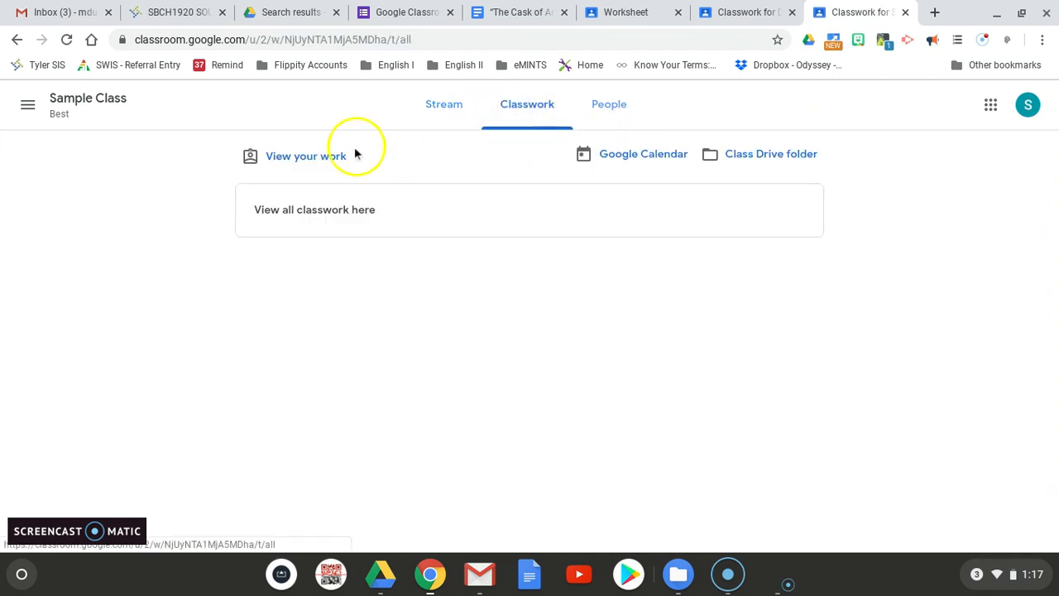
click(67, 39)
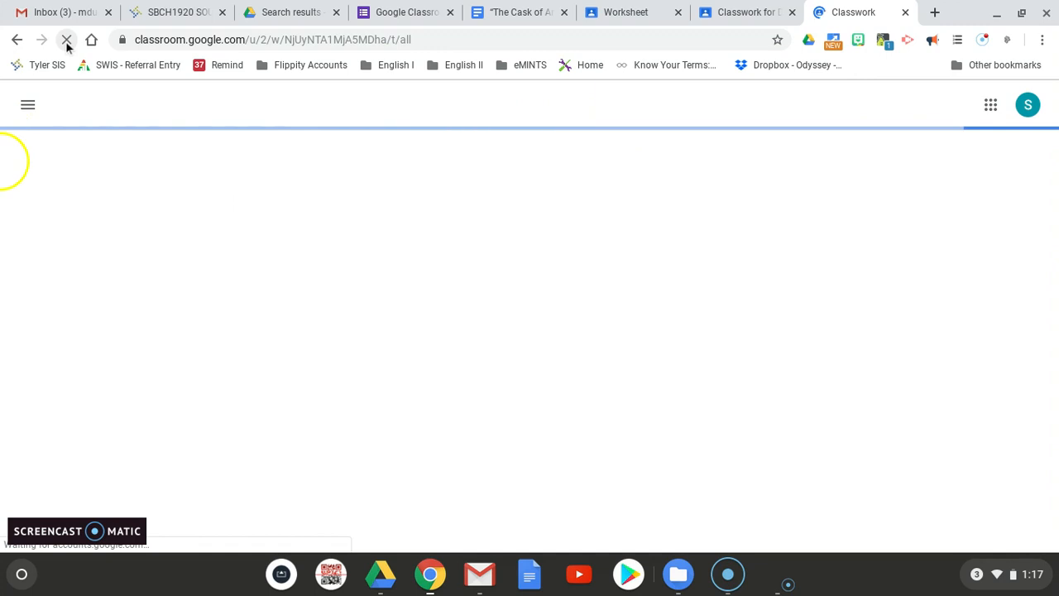
click(345, 273)
click(389, 361)
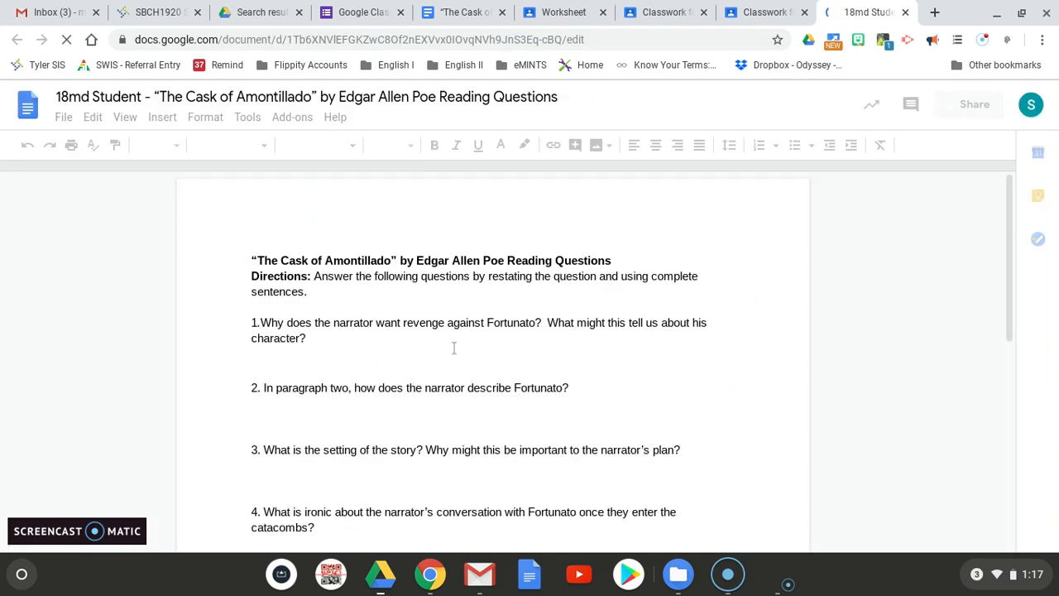
Enter "Here is my answer!" on the blank line below question 1 in the student's document.
click(346, 350)
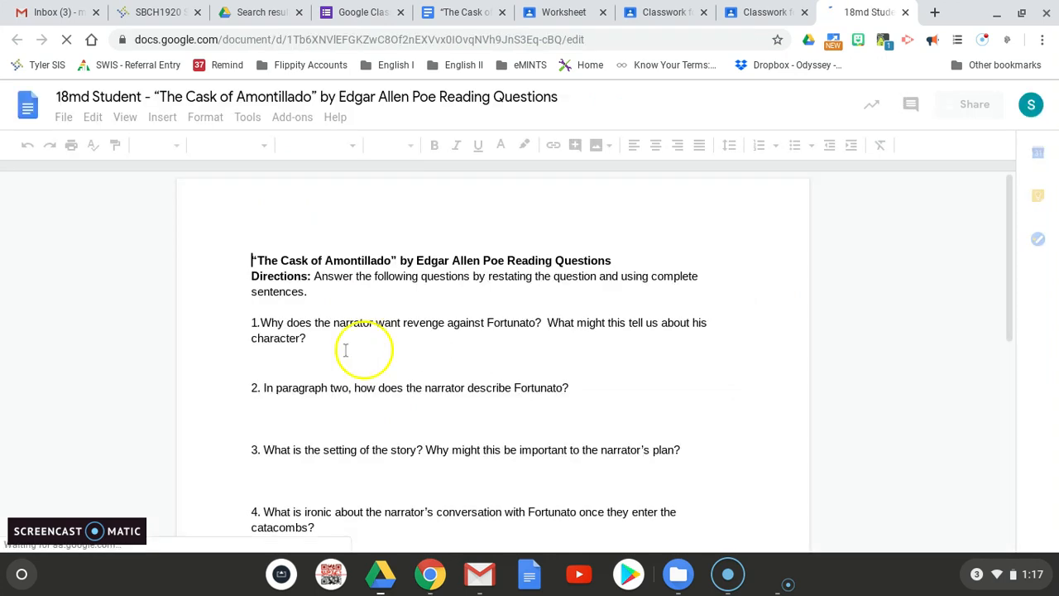
click(277, 362)
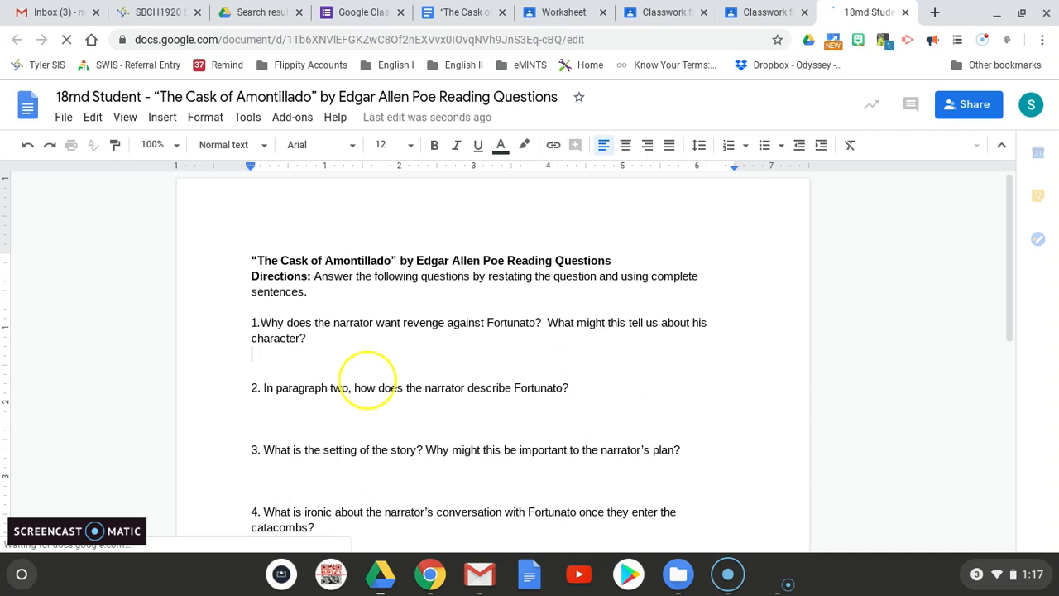
text(Here is my answer!)
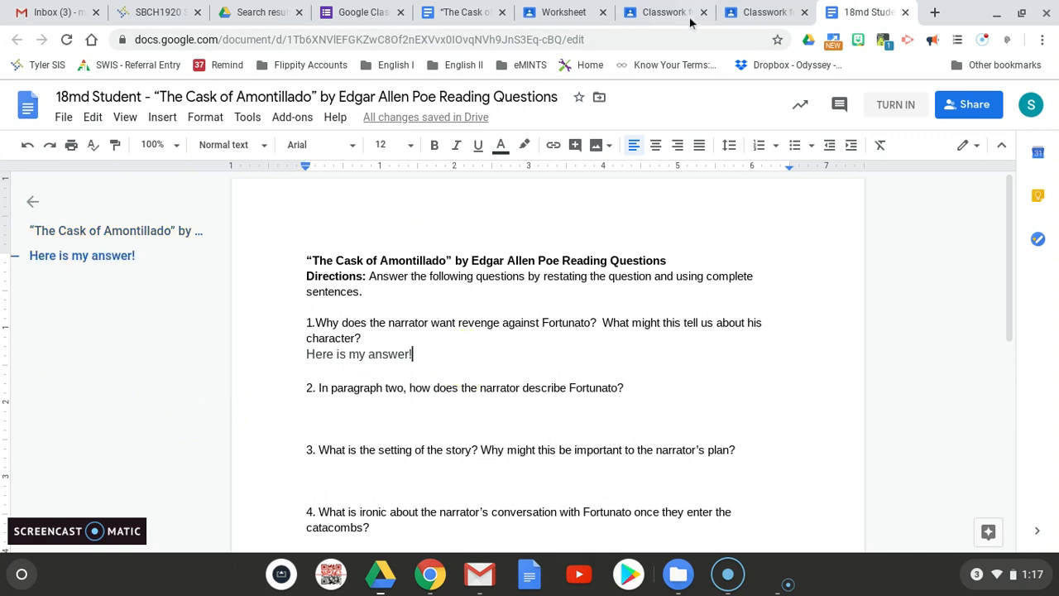
Return to the teacher's Worksheet student work page, refresh it, and open the student's document for grading.
click(665, 12)
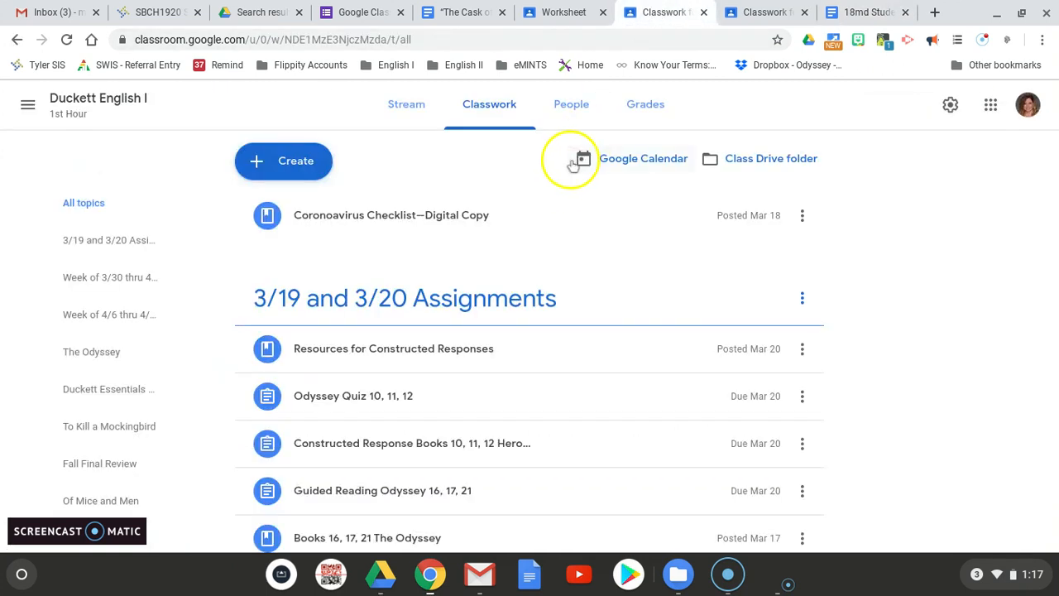
click(579, 12)
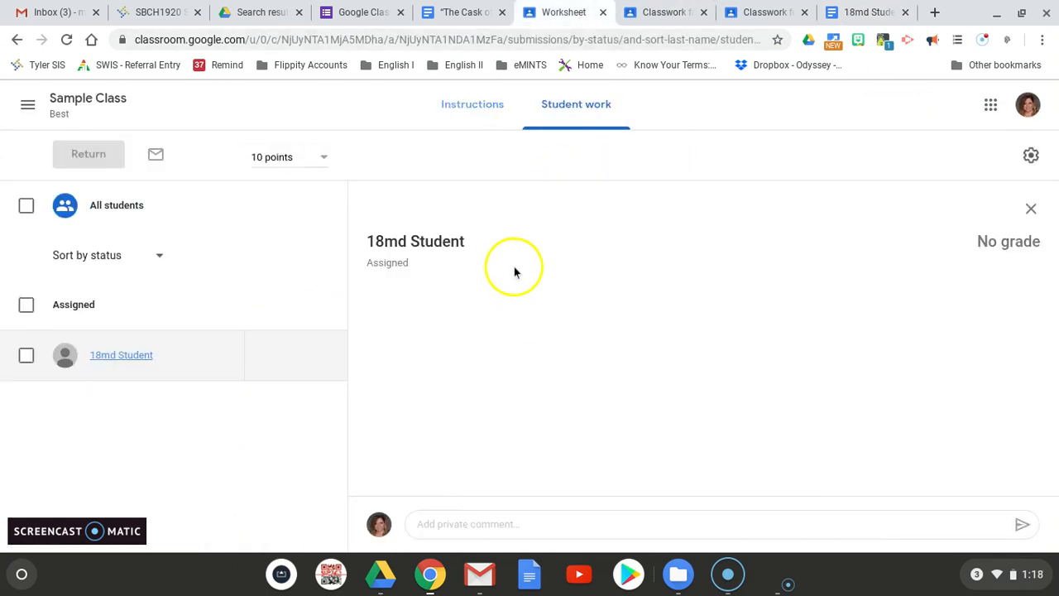
click(190, 357)
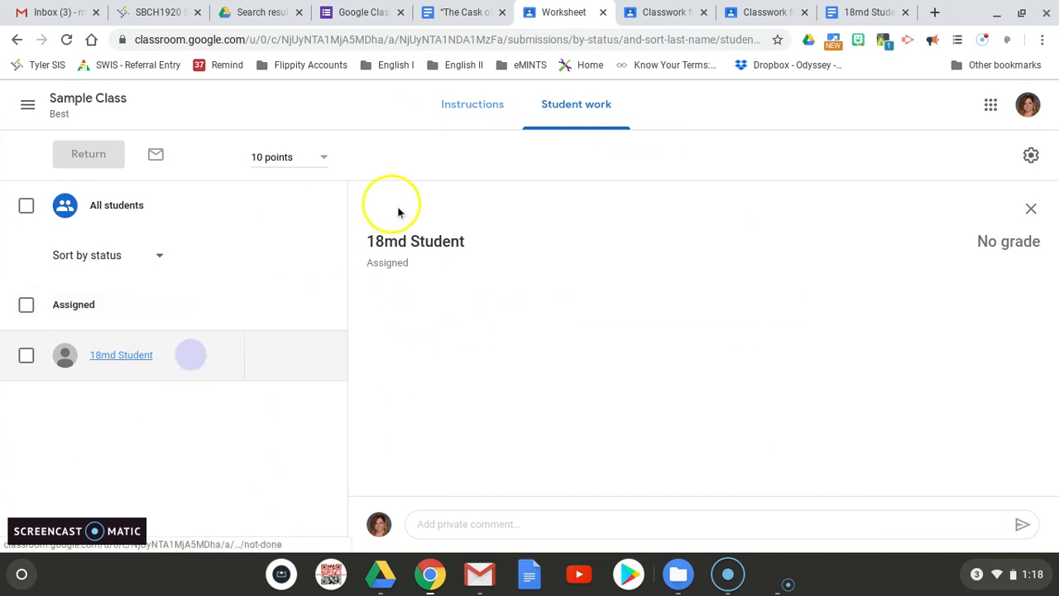
click(67, 39)
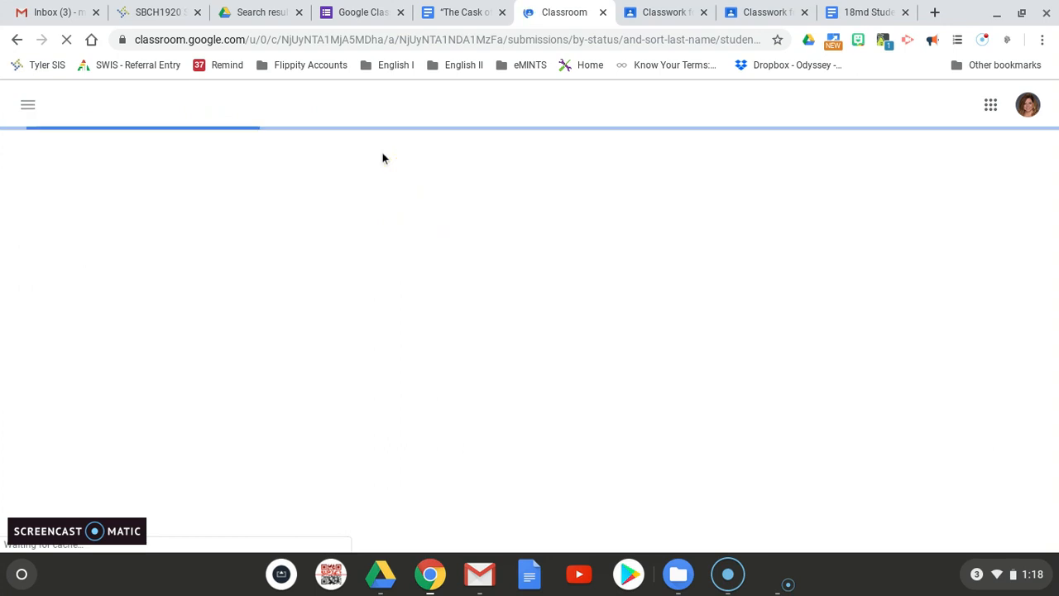
click(471, 204)
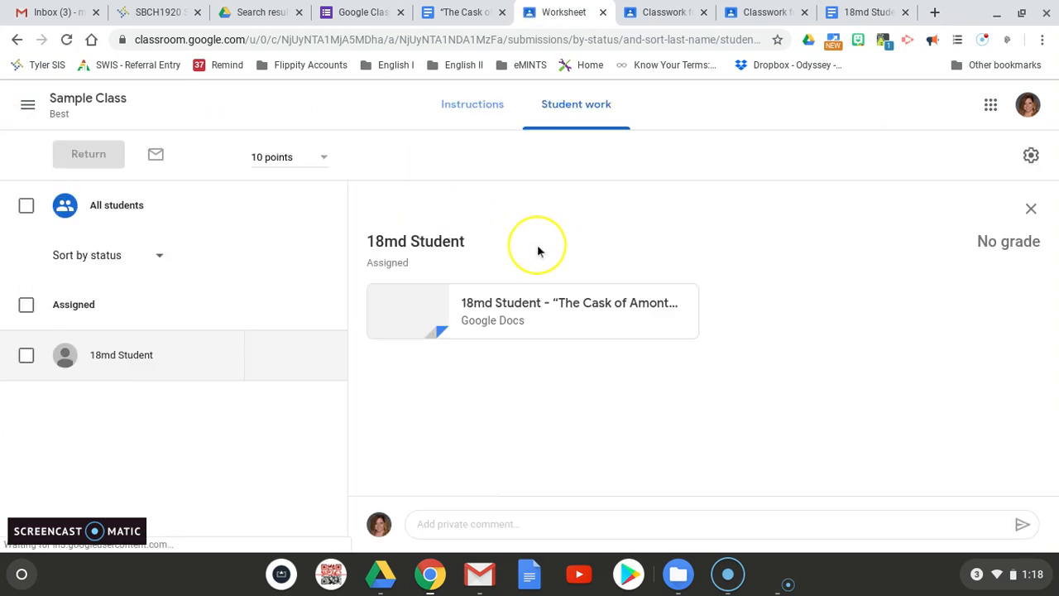
click(523, 303)
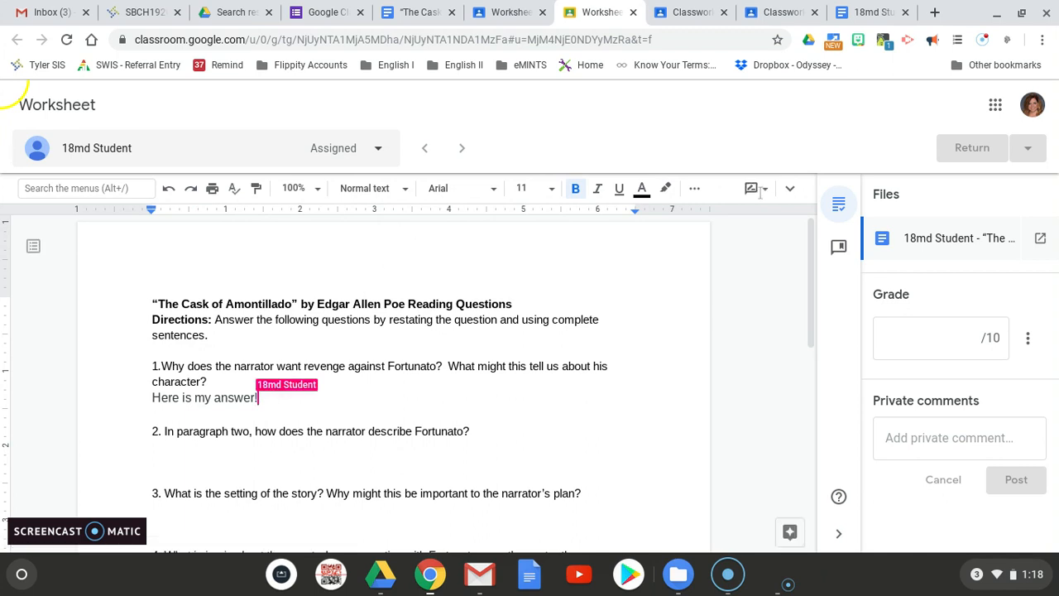
Grade the student's Worksheet 10 out of 10 and try to advance to the next student.
click(956, 340)
text(10)
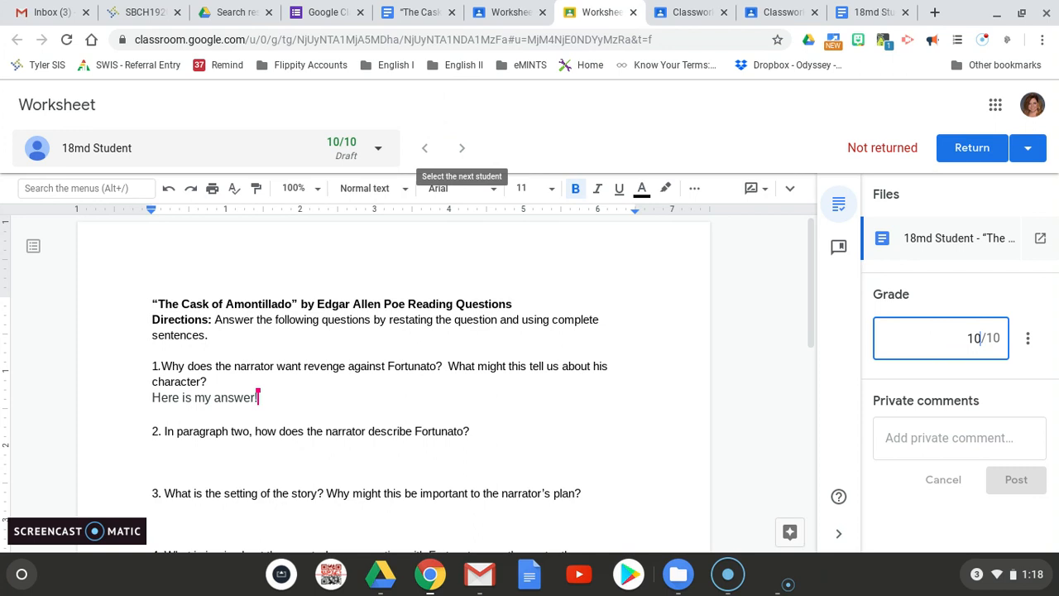
click(461, 147)
click(462, 148)
click(461, 148)
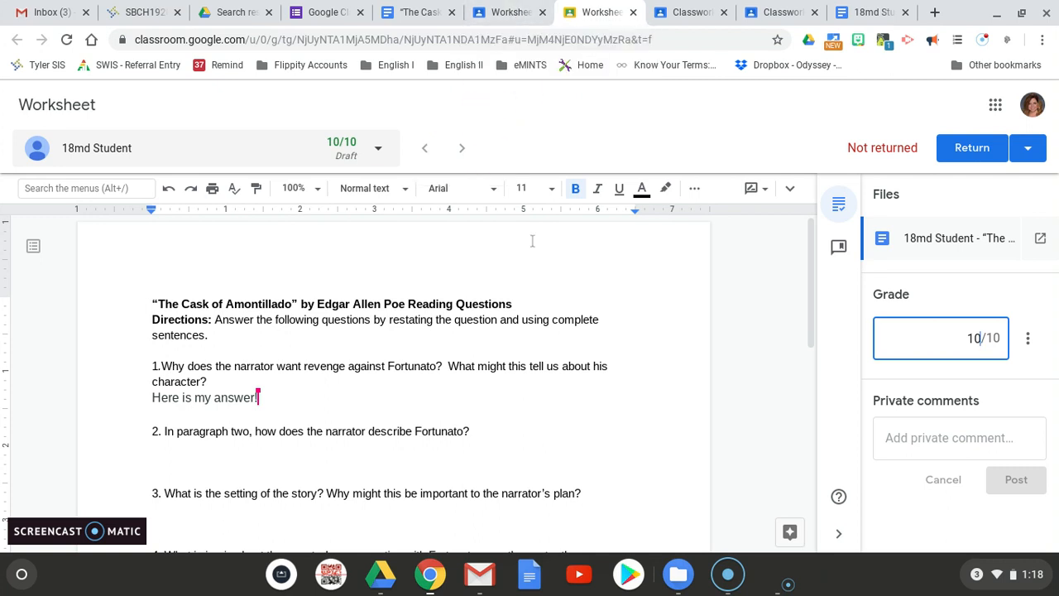
Switch back to the student's view of Sample Class and open the full Worksheet assignment page.
click(500, 12)
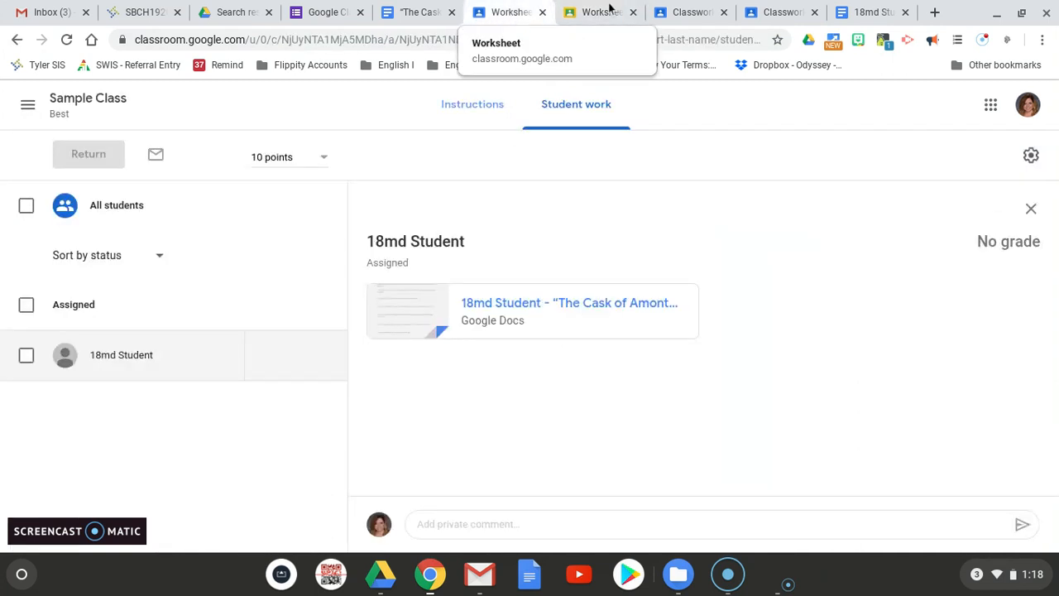
click(788, 13)
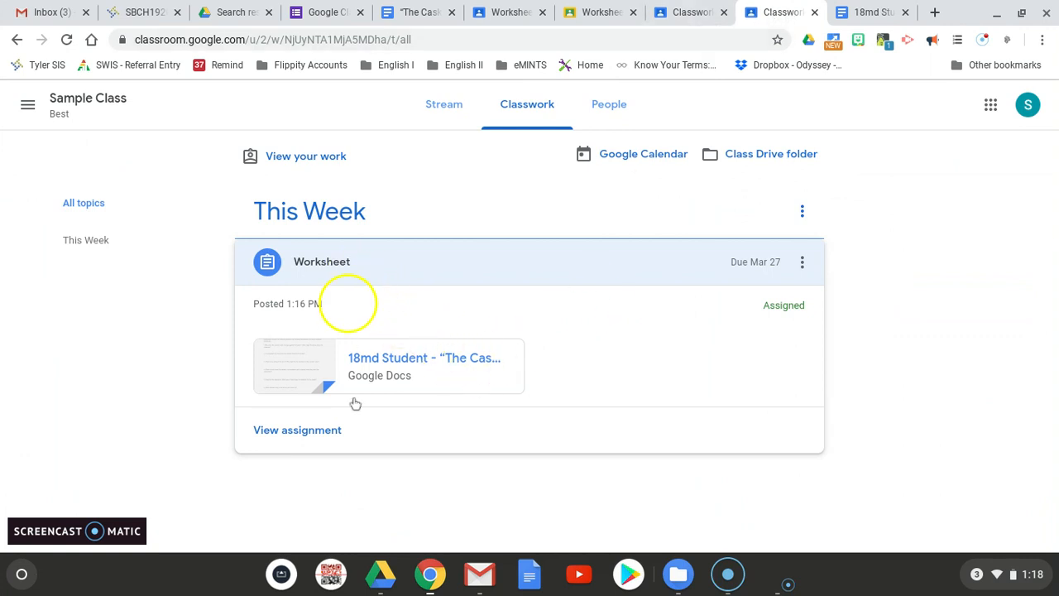
click(335, 435)
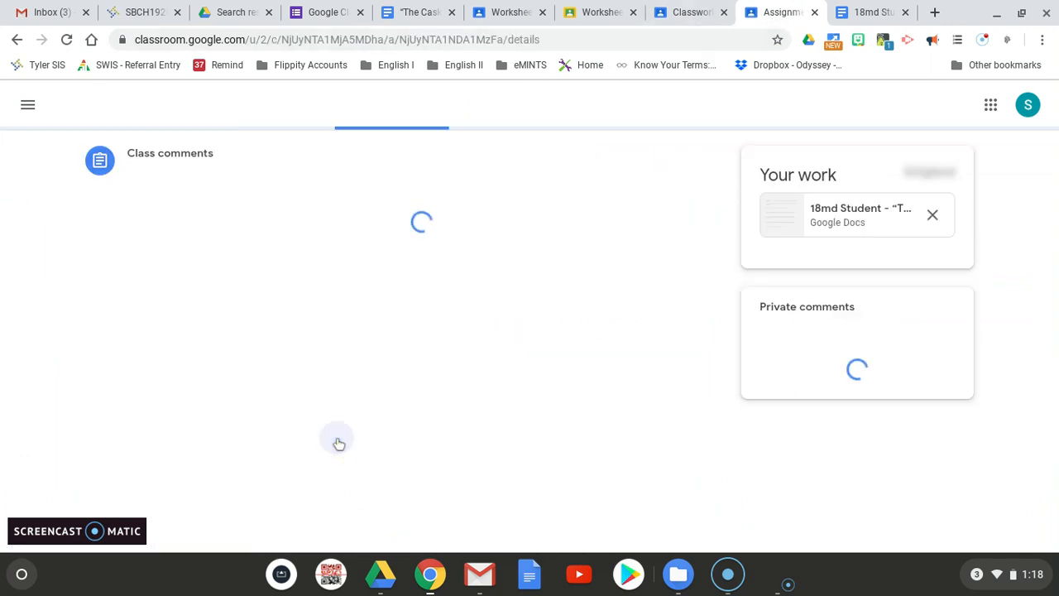
Remove the copied Google Doc from the student's Worksheet work and look over the options for adding or creating a replacement file.
click(336, 437)
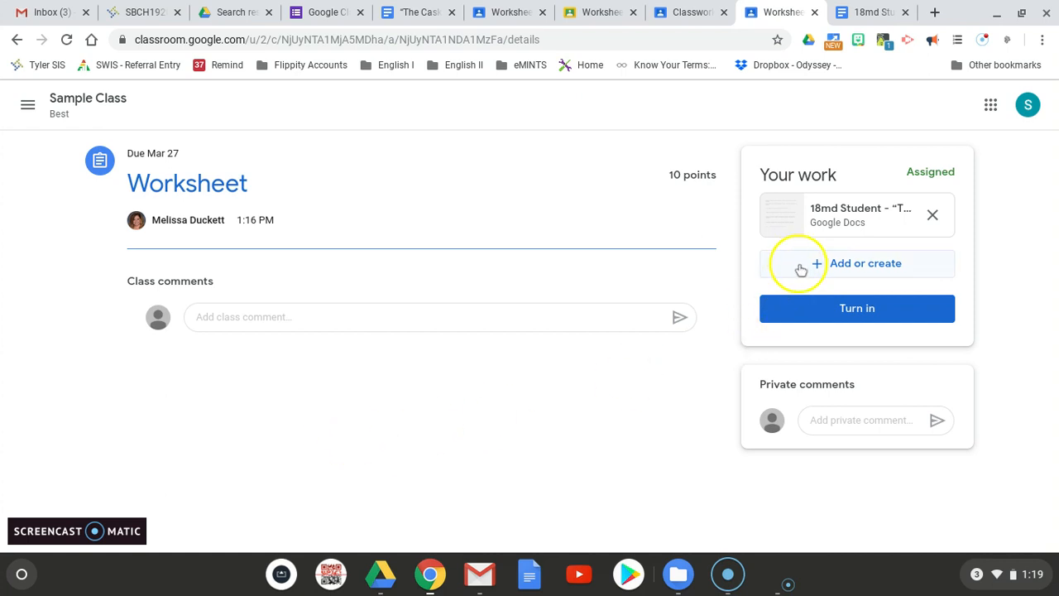
click(932, 216)
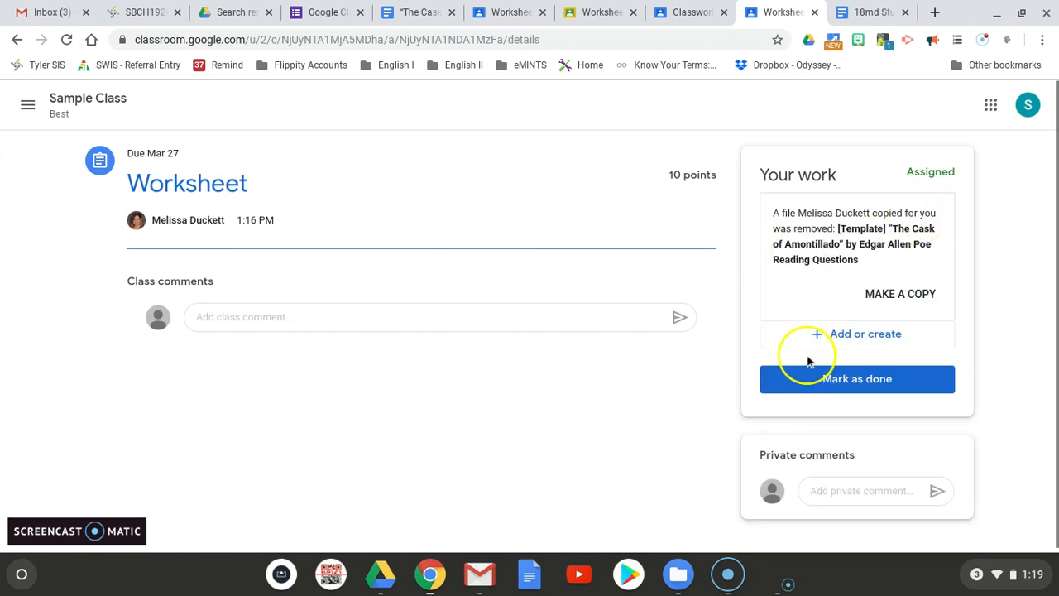
click(817, 335)
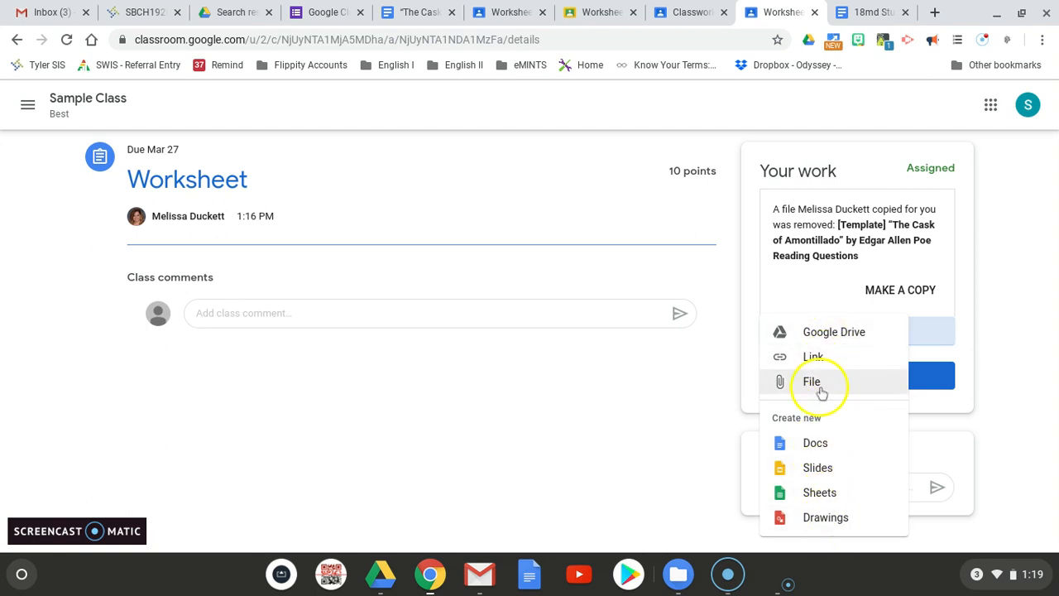
click(809, 336)
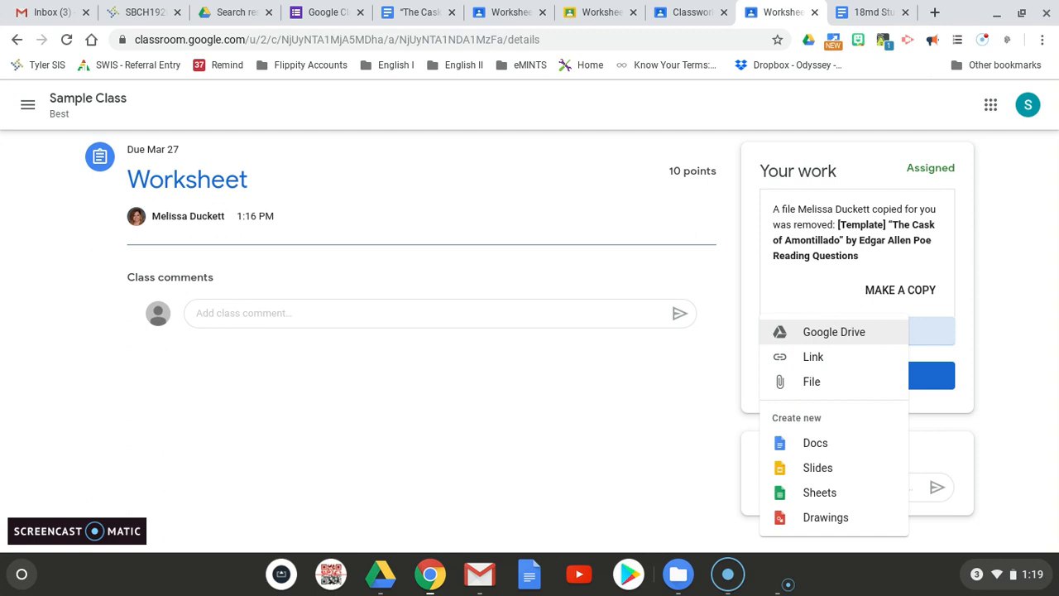
click(689, 385)
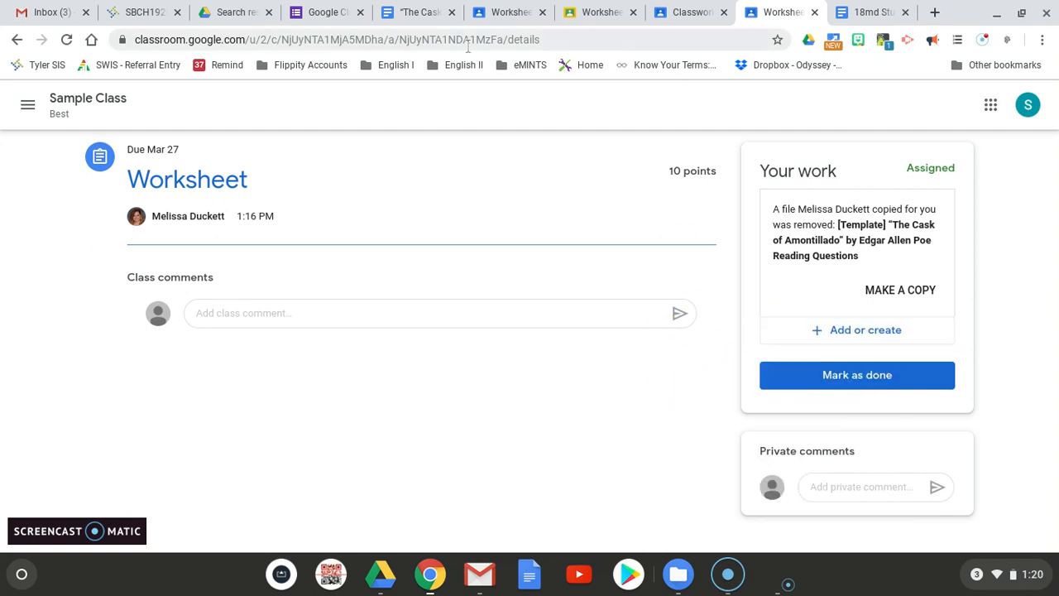
Return to the teacher's view of Sample Class and start a new assignment in its classwork.
click(513, 12)
click(112, 103)
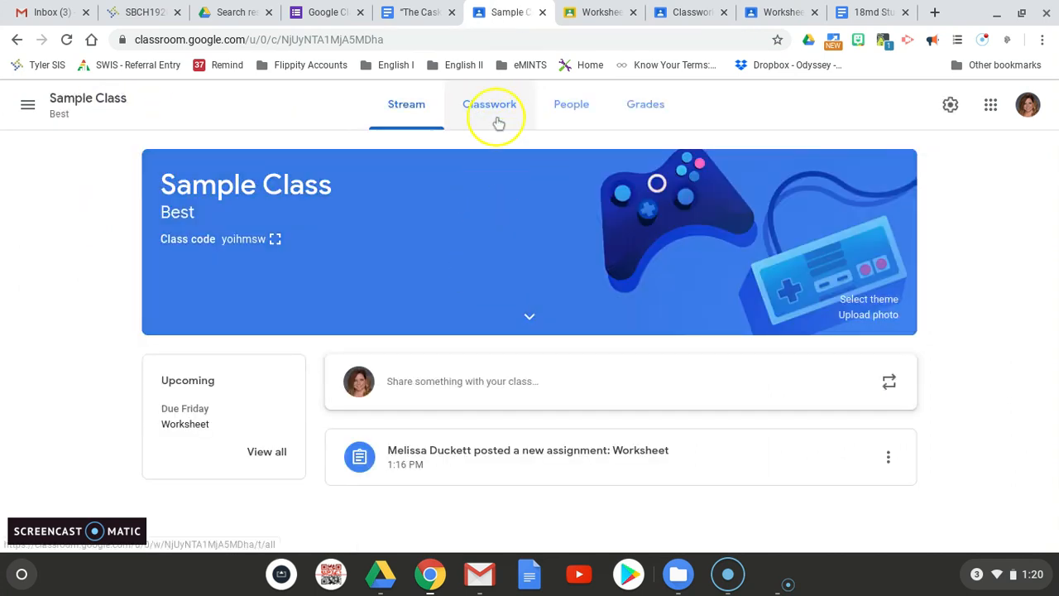
click(498, 122)
click(260, 168)
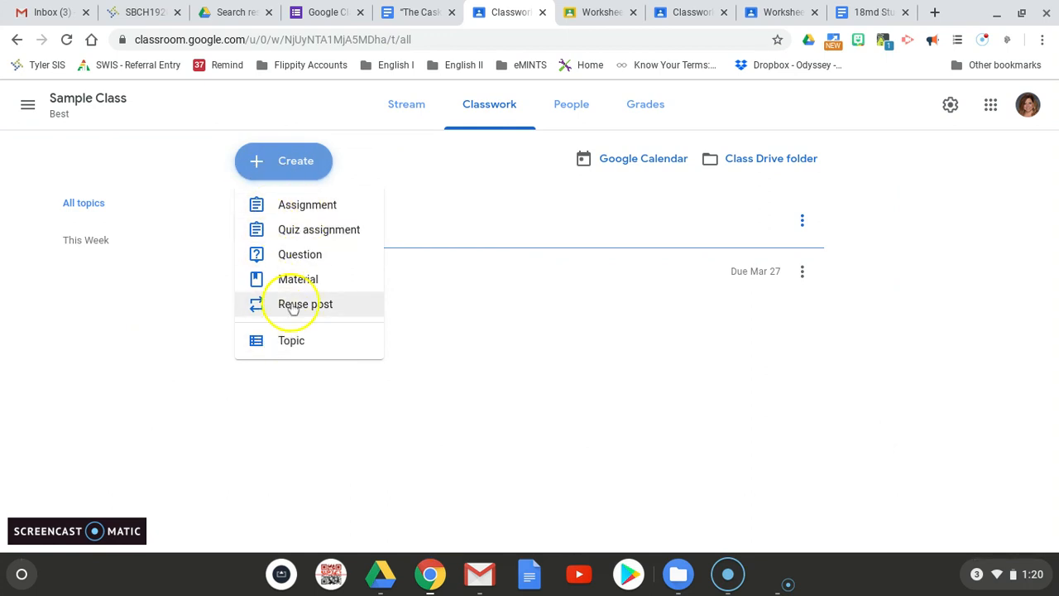
click(305, 208)
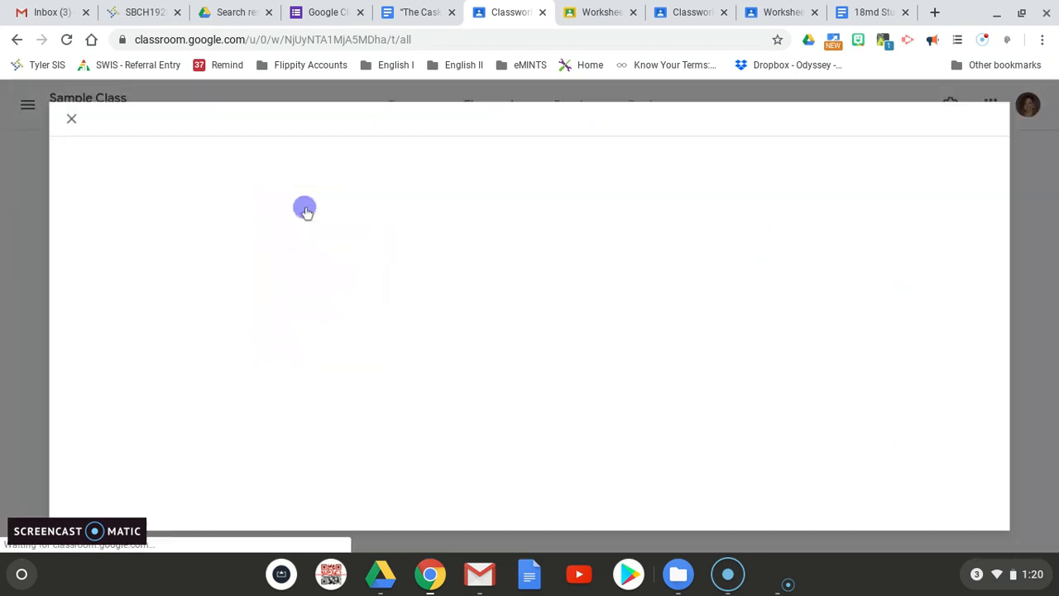
Attach the Library Escape Room Survey form from My Drive to the new assignment, and remove the attachment again.
click(101, 330)
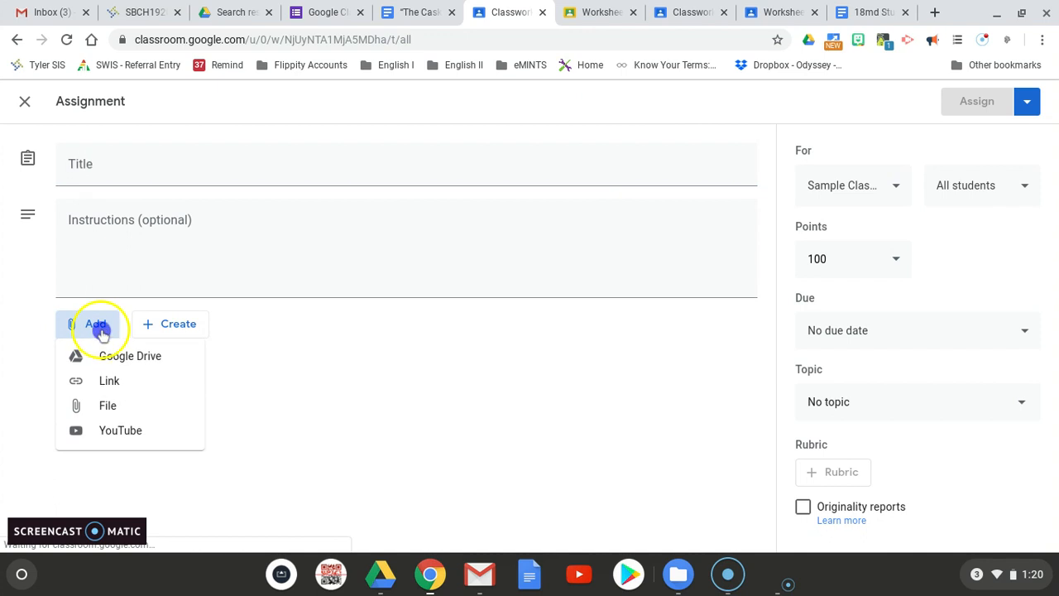
click(108, 357)
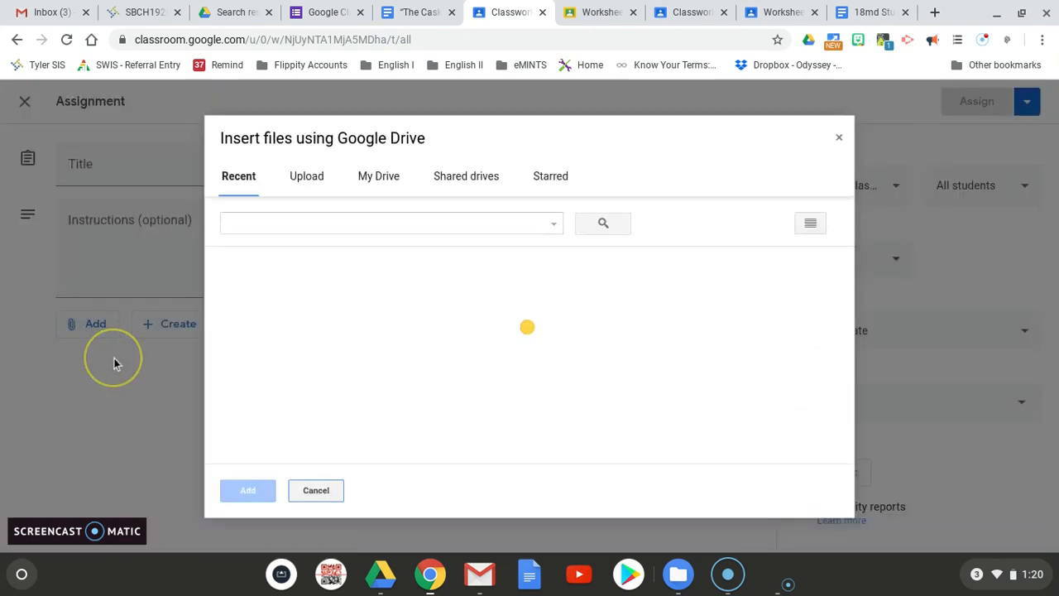
click(396, 182)
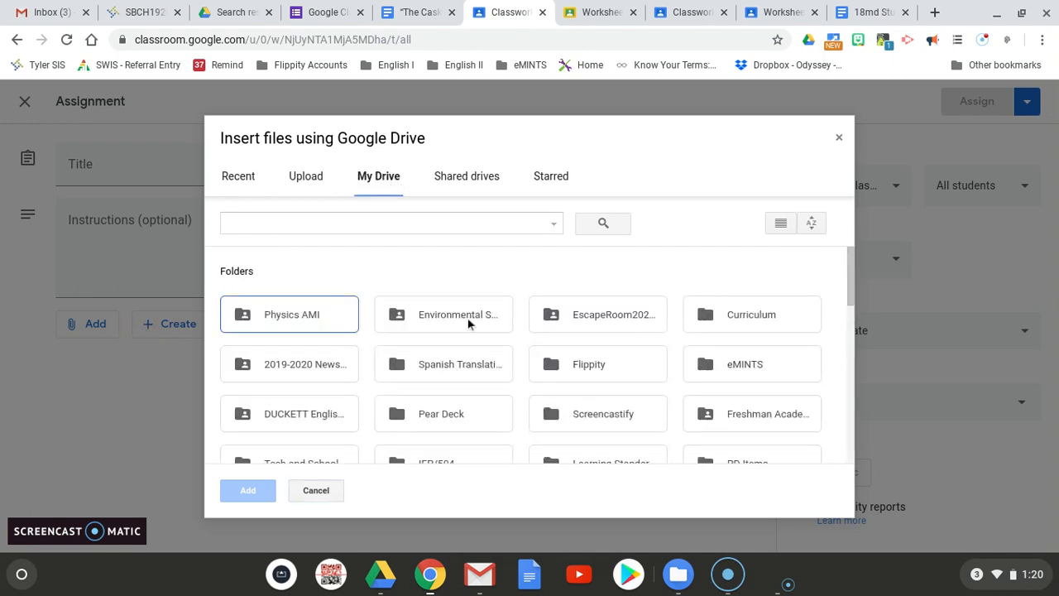
scroll(596, 371, down, 3)
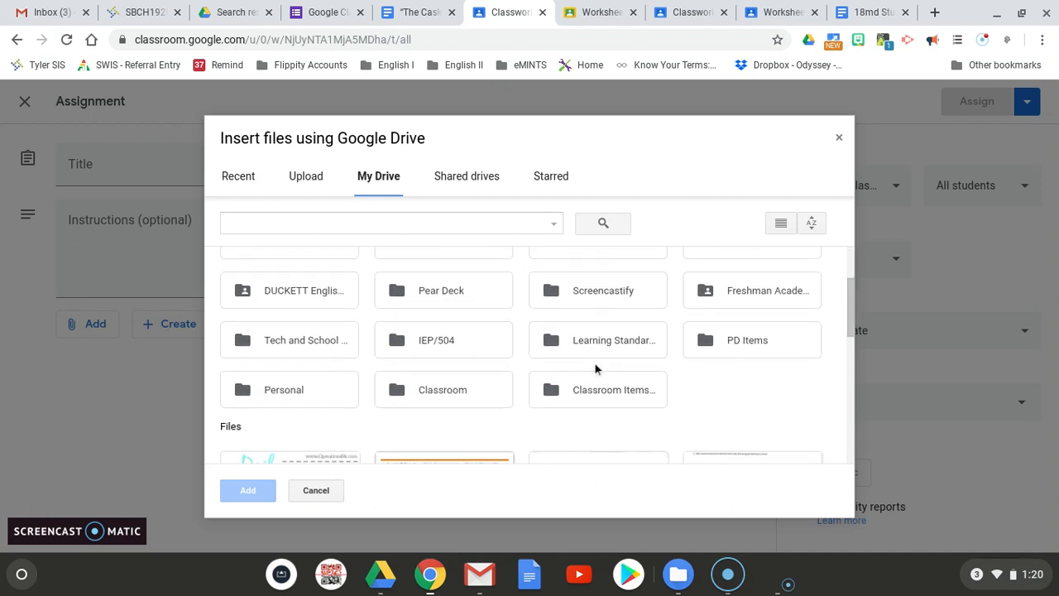
scroll(595, 371, down, 6)
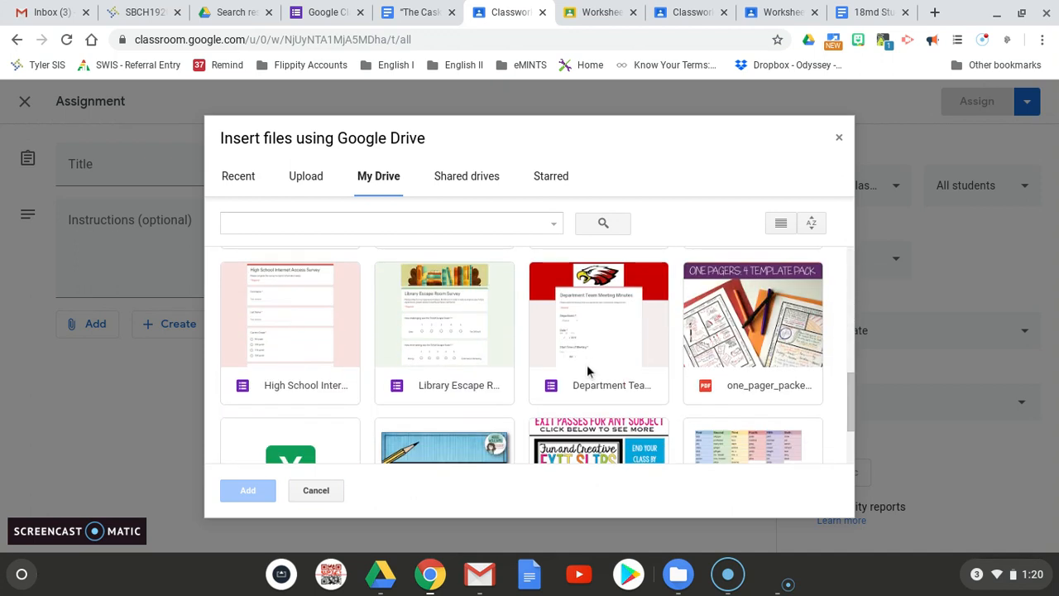
scroll(466, 376, down, 2)
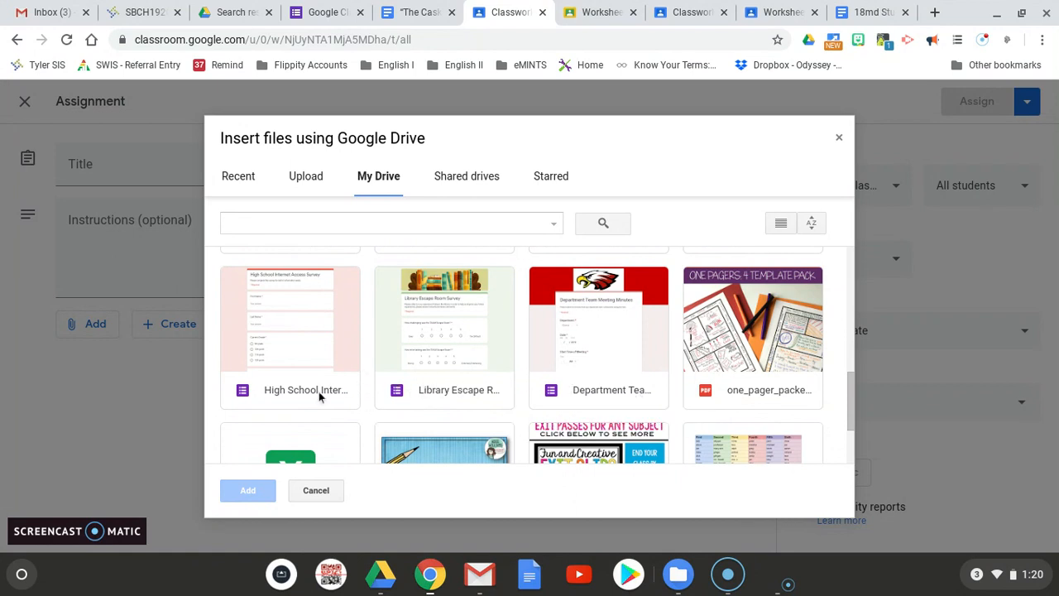
click(413, 395)
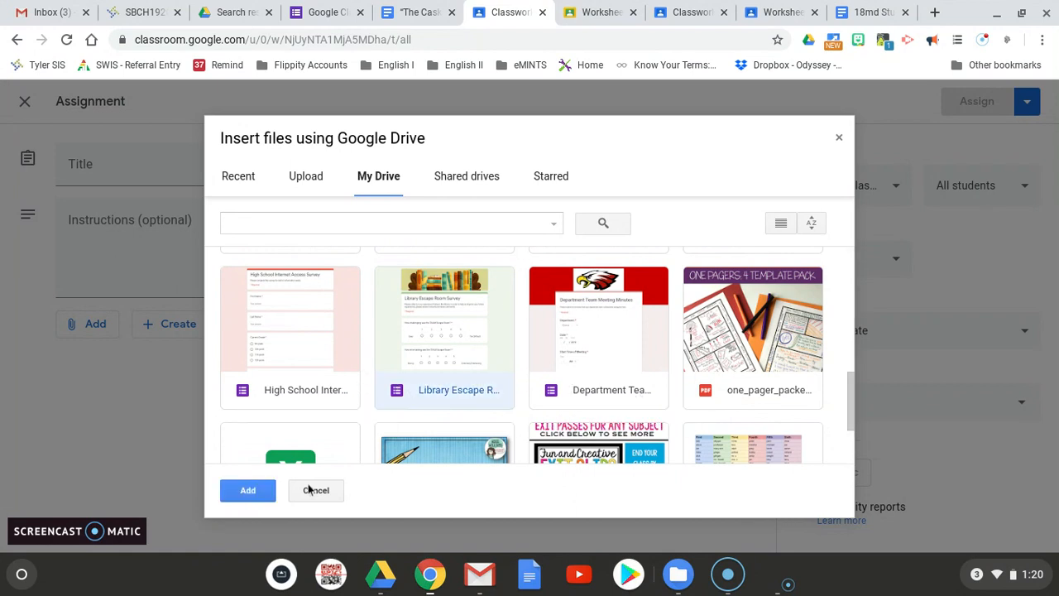
click(248, 491)
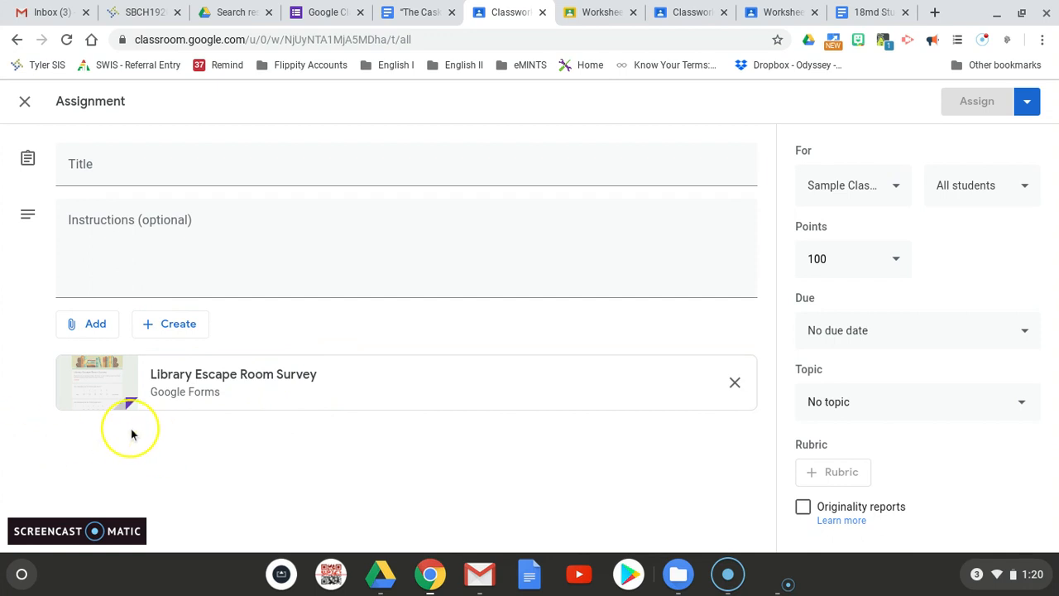
click(734, 385)
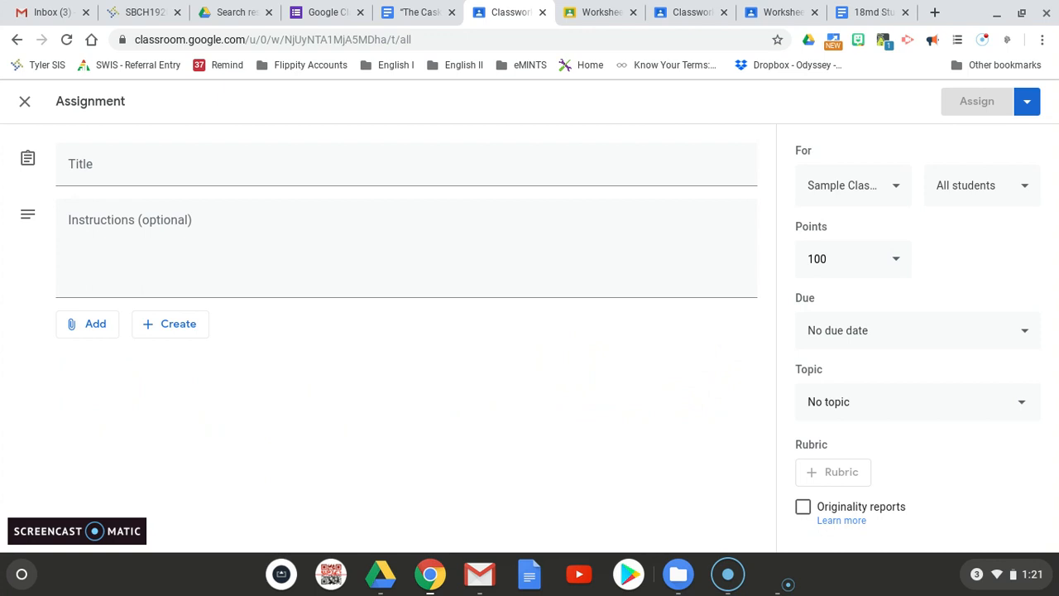
Look at the teacher's "The Cask of Amontillado" reading questions document and the other open classwork page, and return to the blank assignment draft.
click(437, 10)
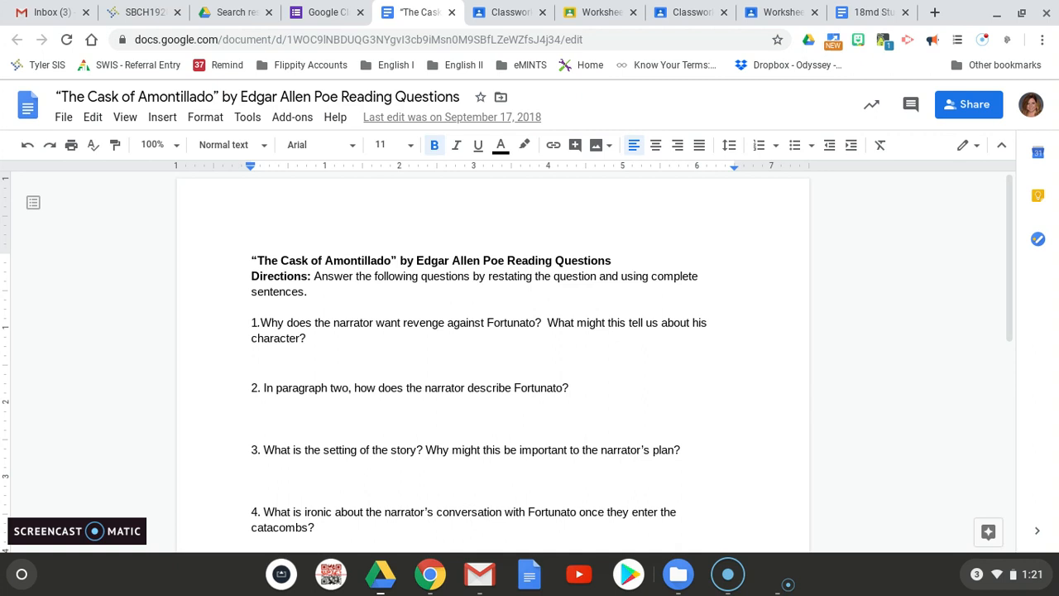
click(685, 14)
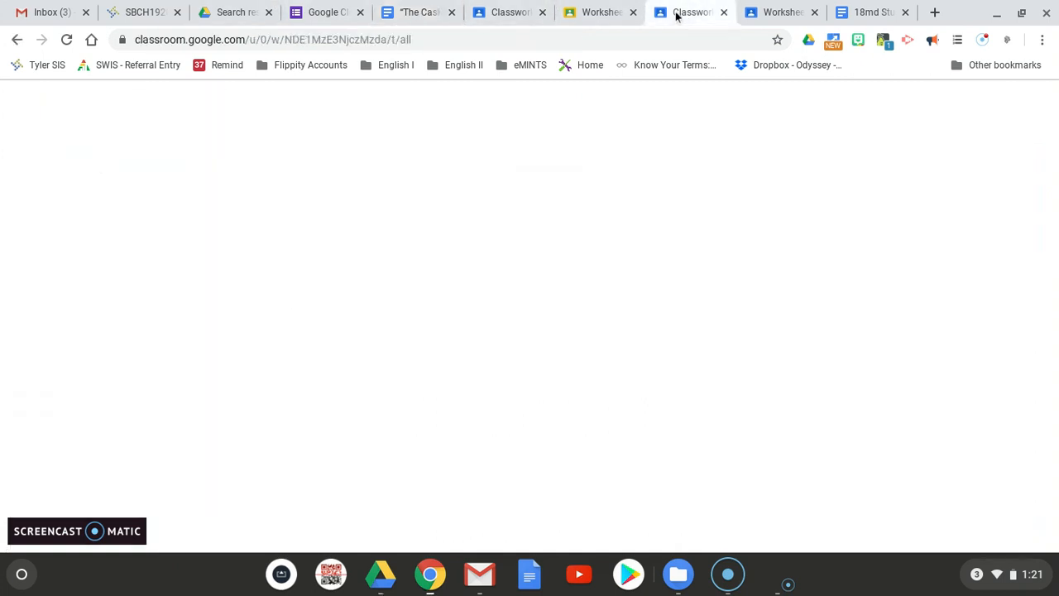
click(510, 14)
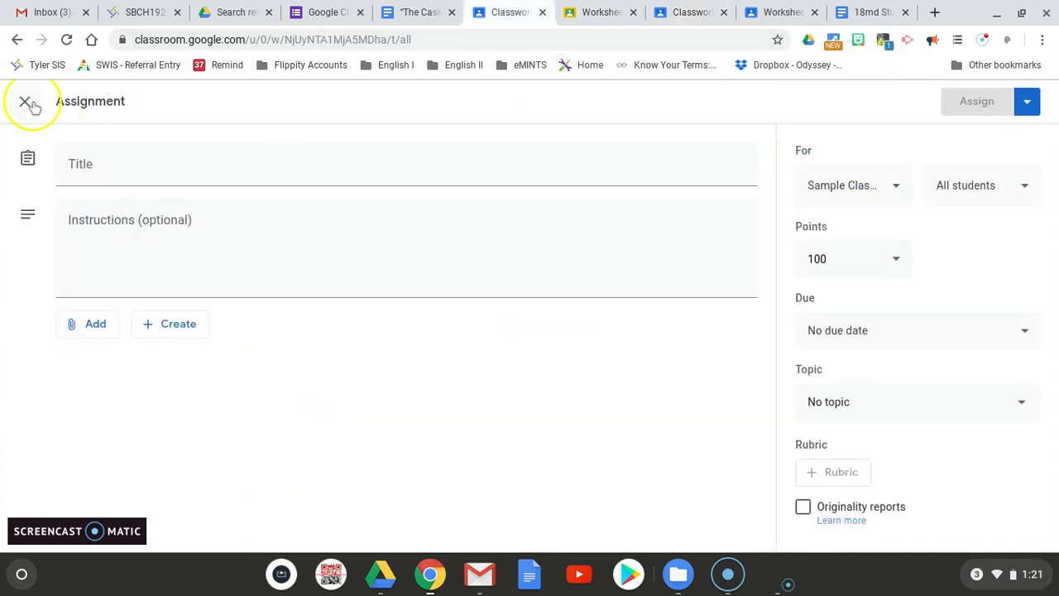